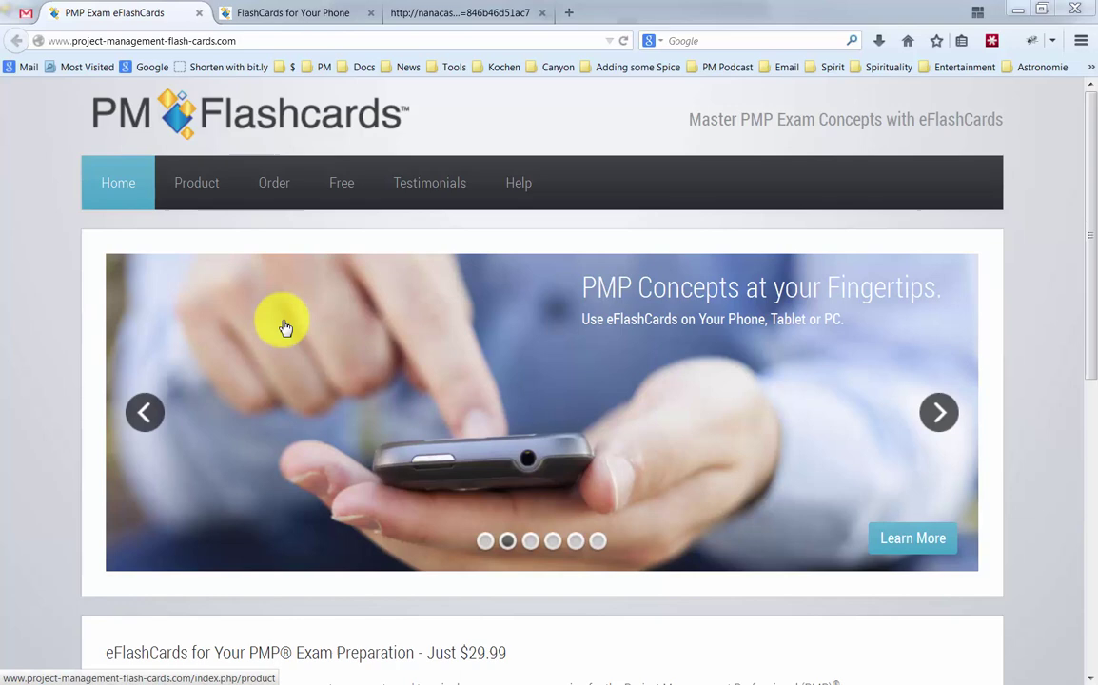
# Highlight QuickPic (Free) and iPhoto ($4.99) in the photo app table, then return to the Gmail order email.
pyautogui.click(305, 13)
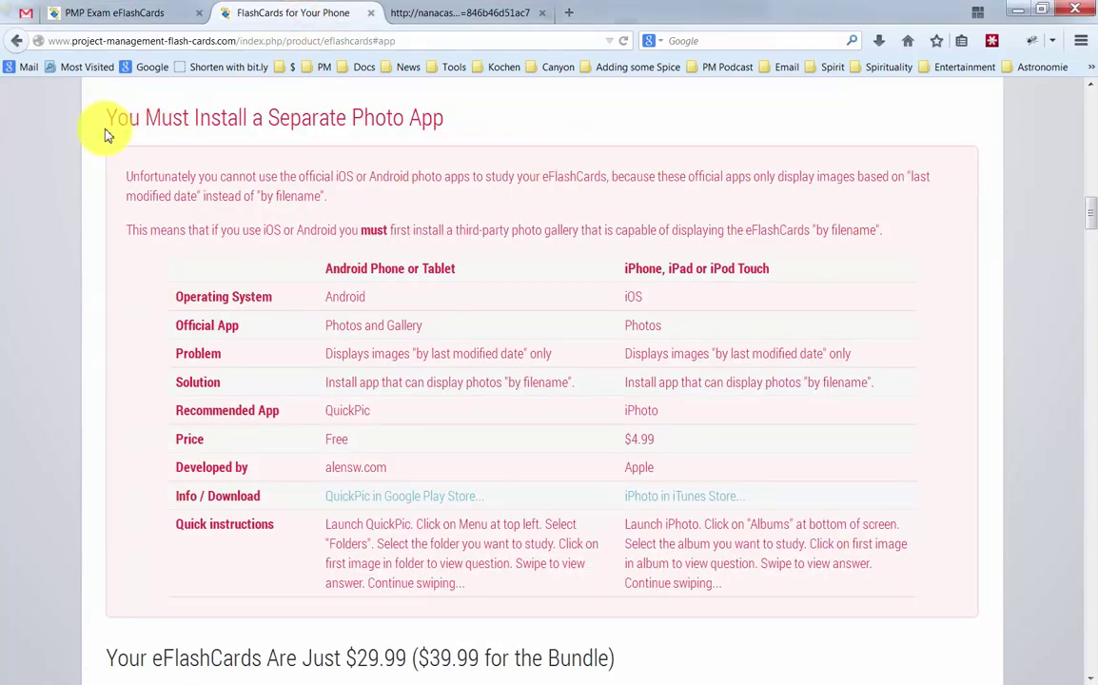
pyautogui.moveTo(105, 118); pyautogui.dragTo(457, 133)
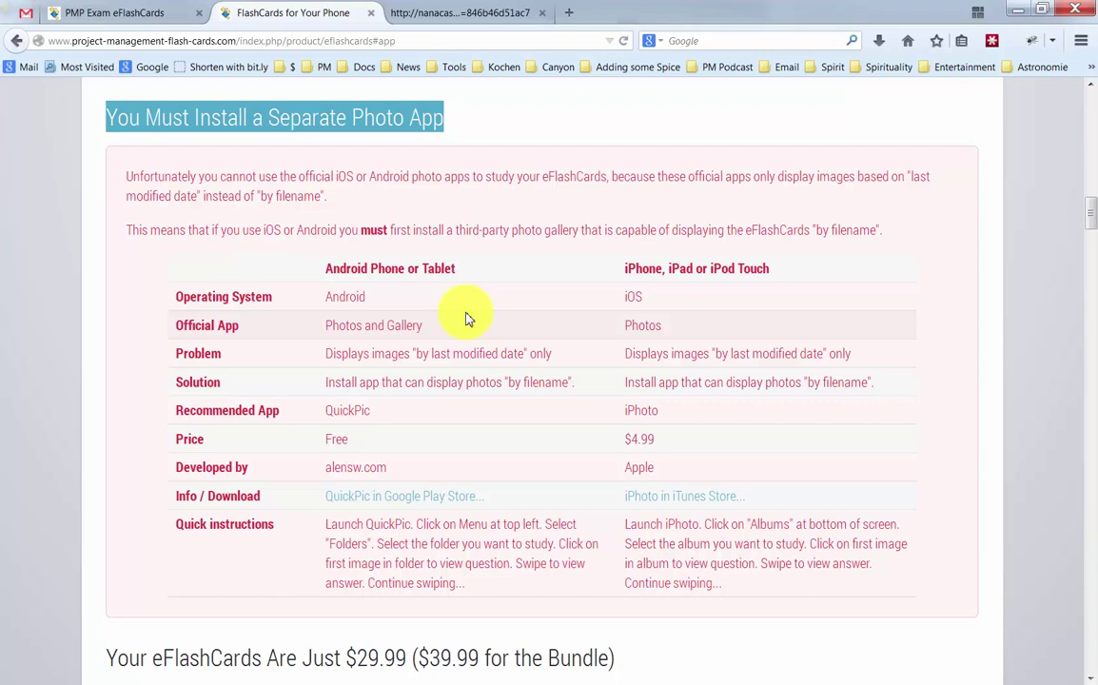
pyautogui.doubleClick(352, 411)
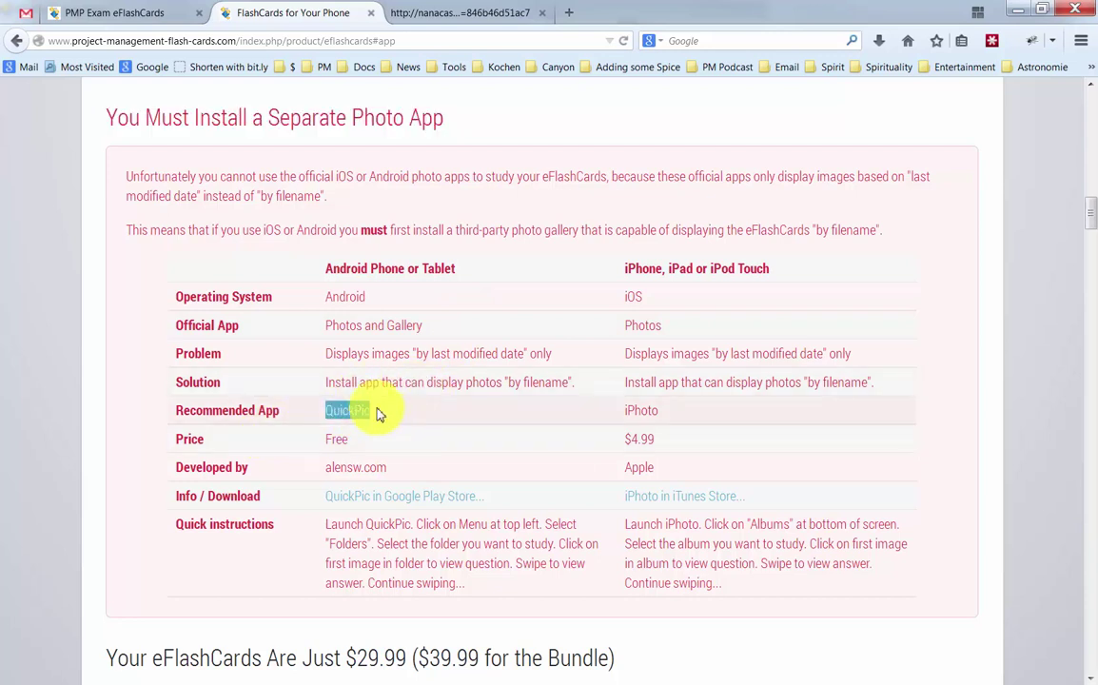
pyautogui.doubleClick(336, 440)
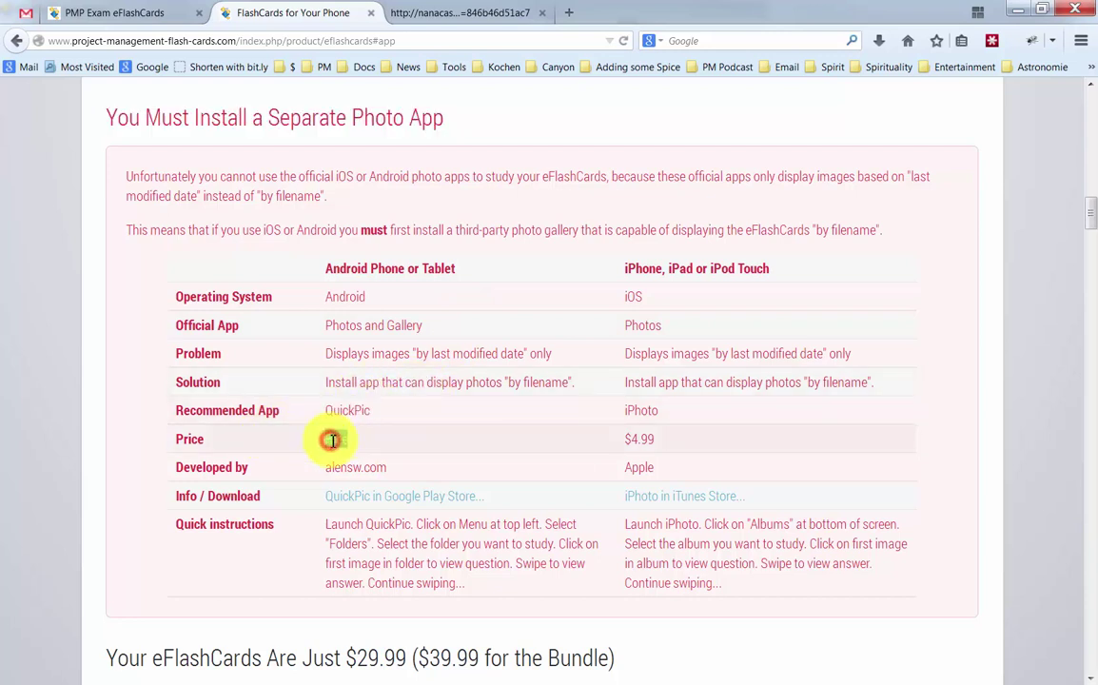
pyautogui.doubleClick(641, 411)
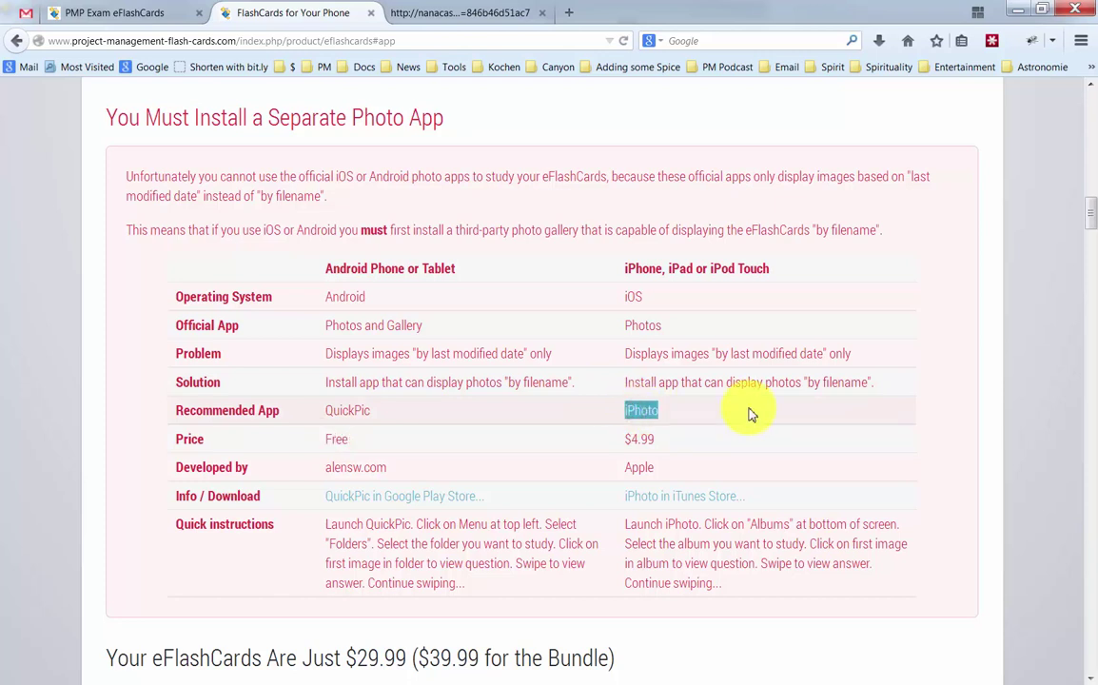
pyautogui.moveTo(627, 441); pyautogui.dragTo(726, 441)
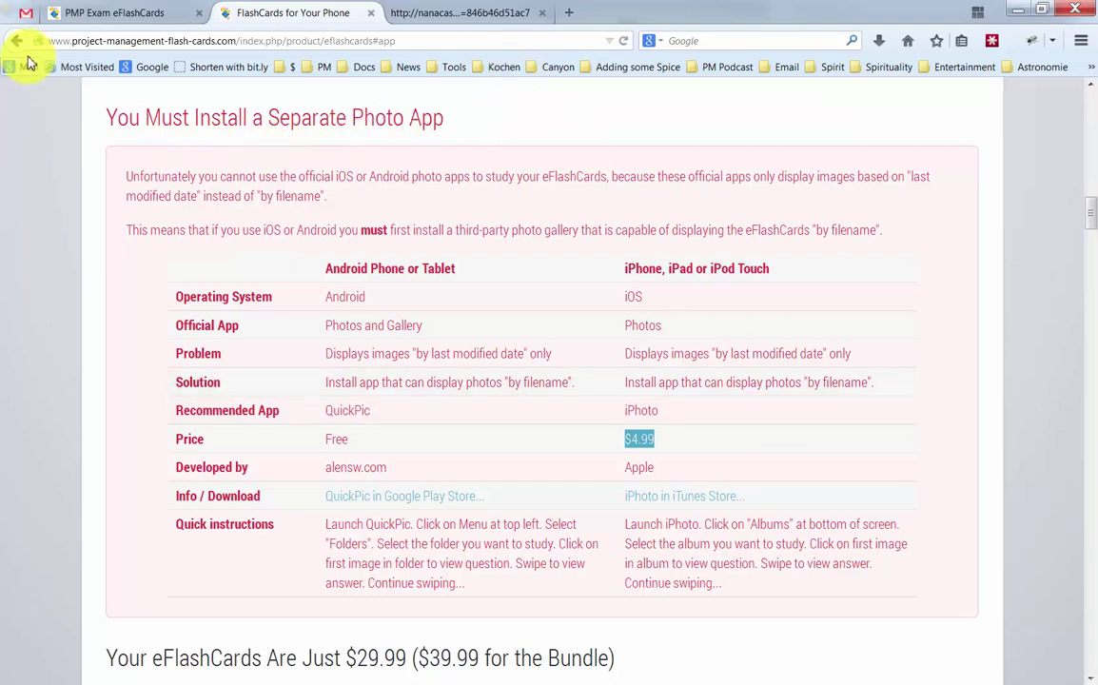
pyautogui.click(21, 14)
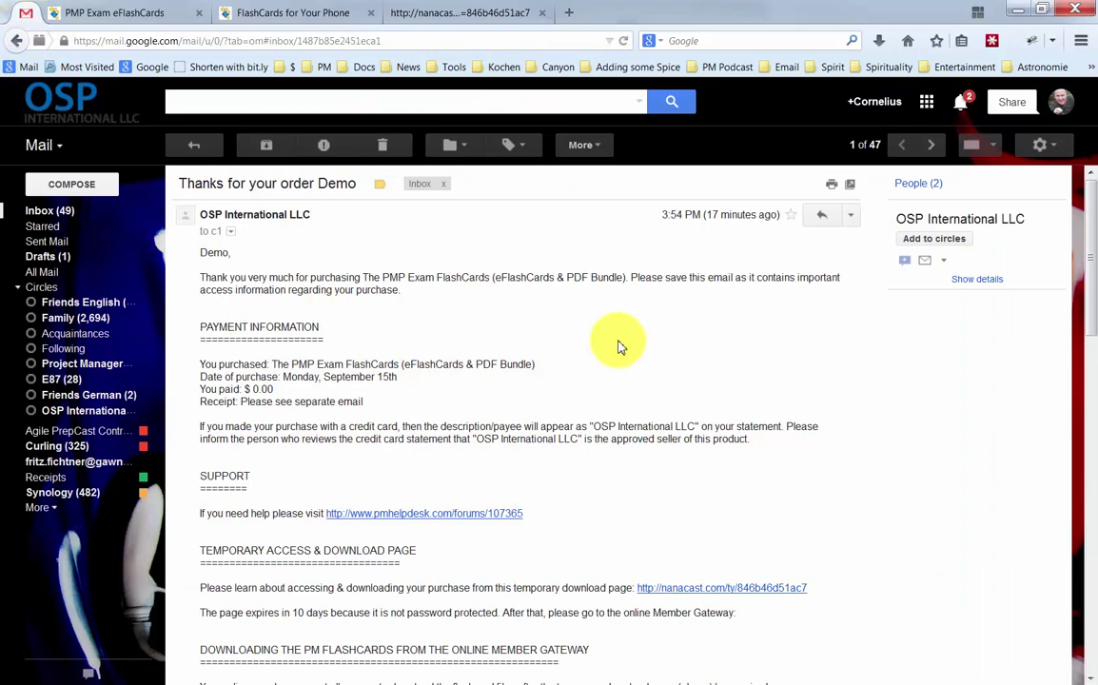
# Highlight the temporary download heading, its 10-day expiry, and the online Member Gateway heading.
pyautogui.scroll(-3, 617, 345)
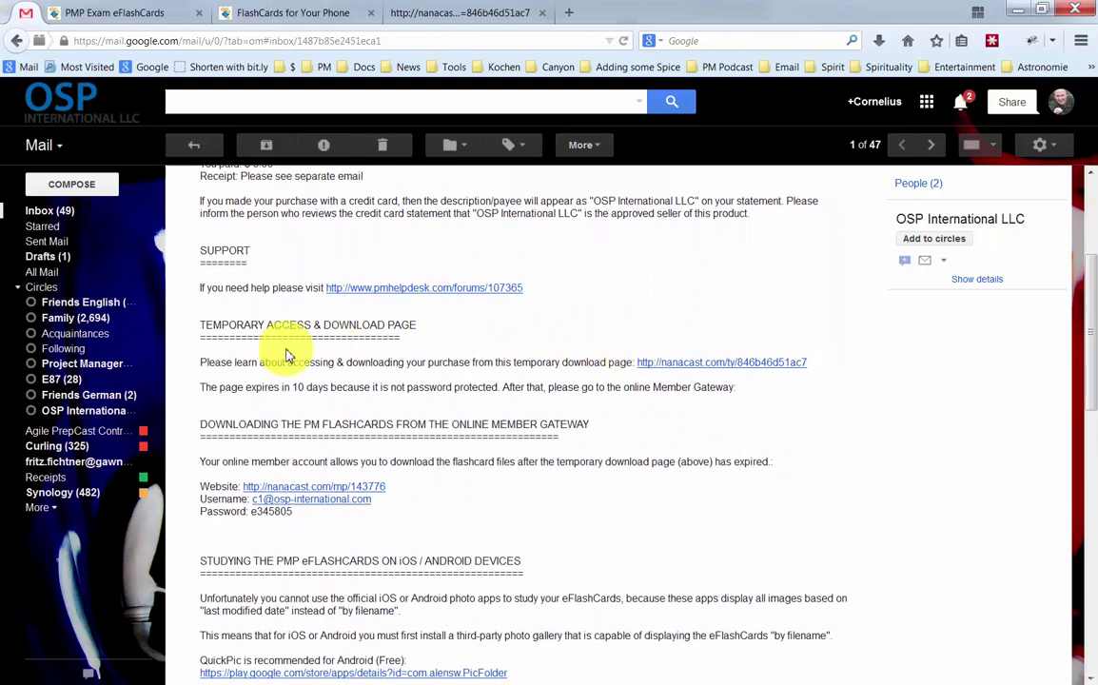
pyautogui.moveTo(203, 325); pyautogui.dragTo(449, 343)
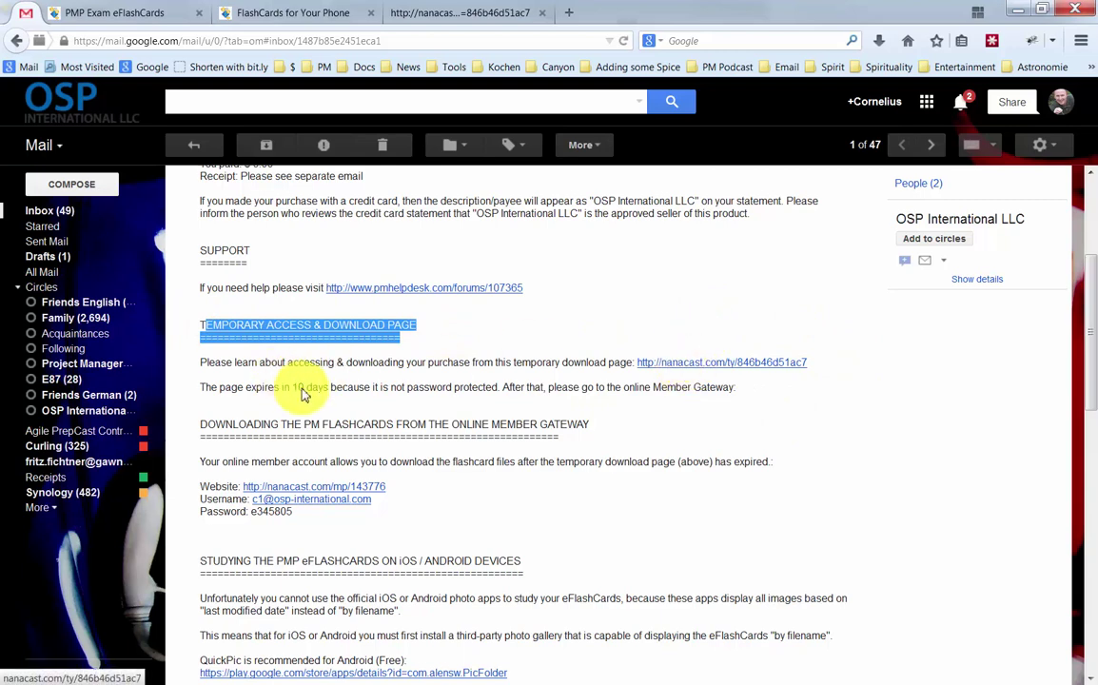
pyautogui.moveTo(290, 388); pyautogui.dragTo(361, 389)
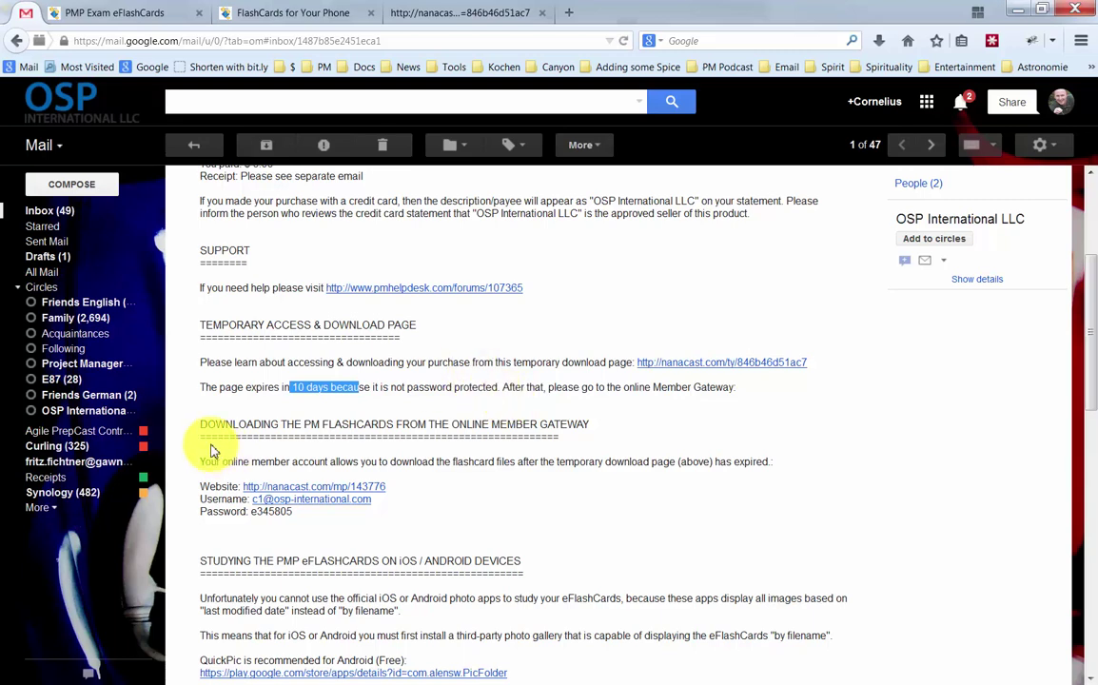
pyautogui.moveTo(209, 423); pyautogui.dragTo(433, 424)
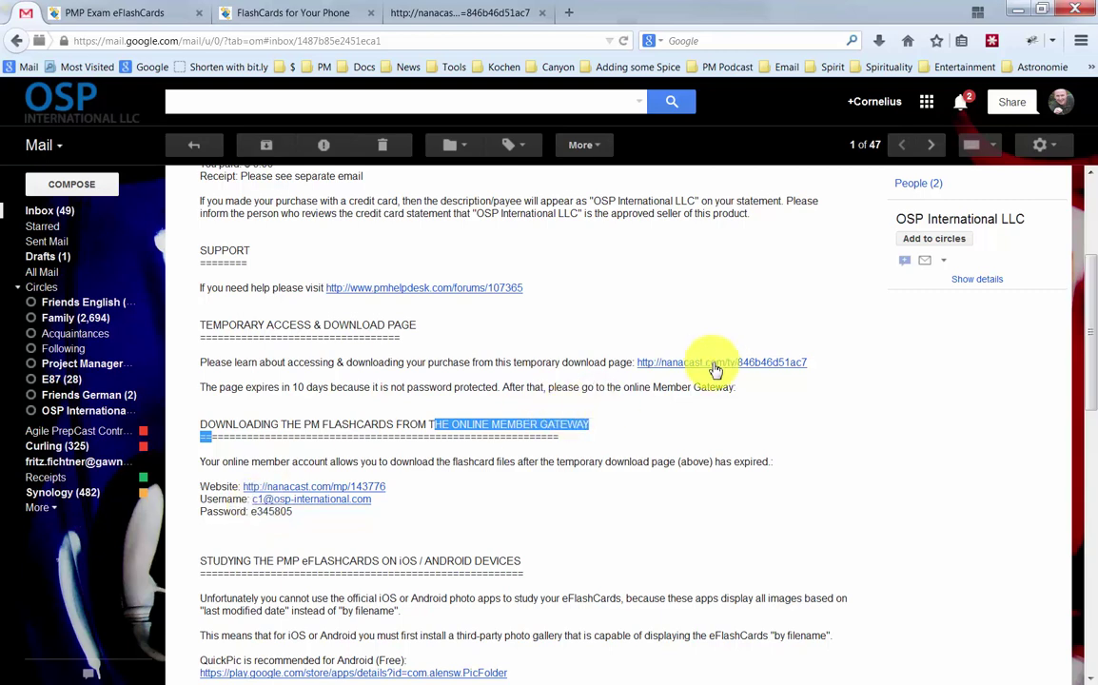
# On the Nanacast page, highlight 'Download Links' and scroll to the eFlashCards ZIP files section.
pyautogui.click(429, 9)
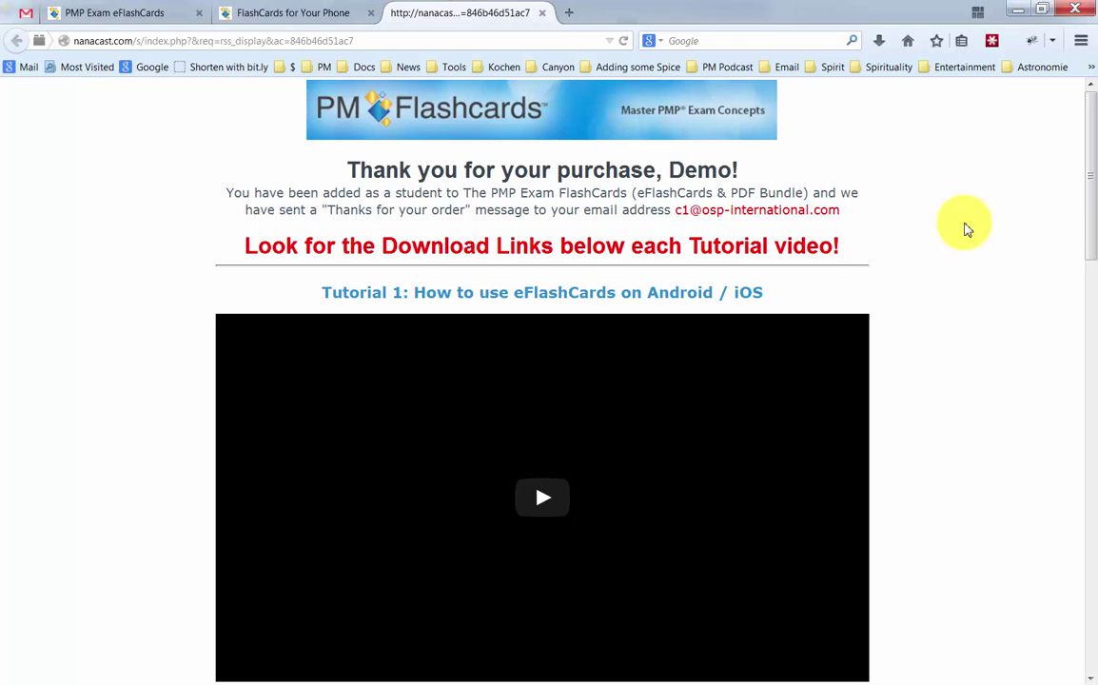
pyautogui.moveTo(383, 248); pyautogui.dragTo(569, 248)
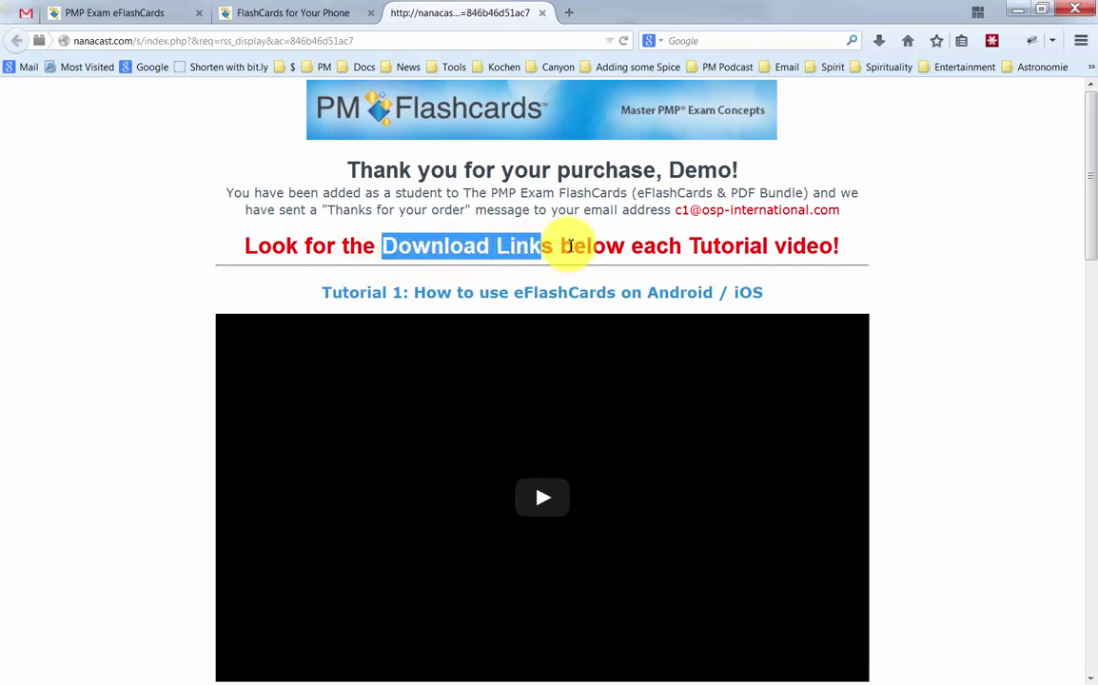
pyautogui.moveTo(1090, 159); pyautogui.dragTo(1093, 293)
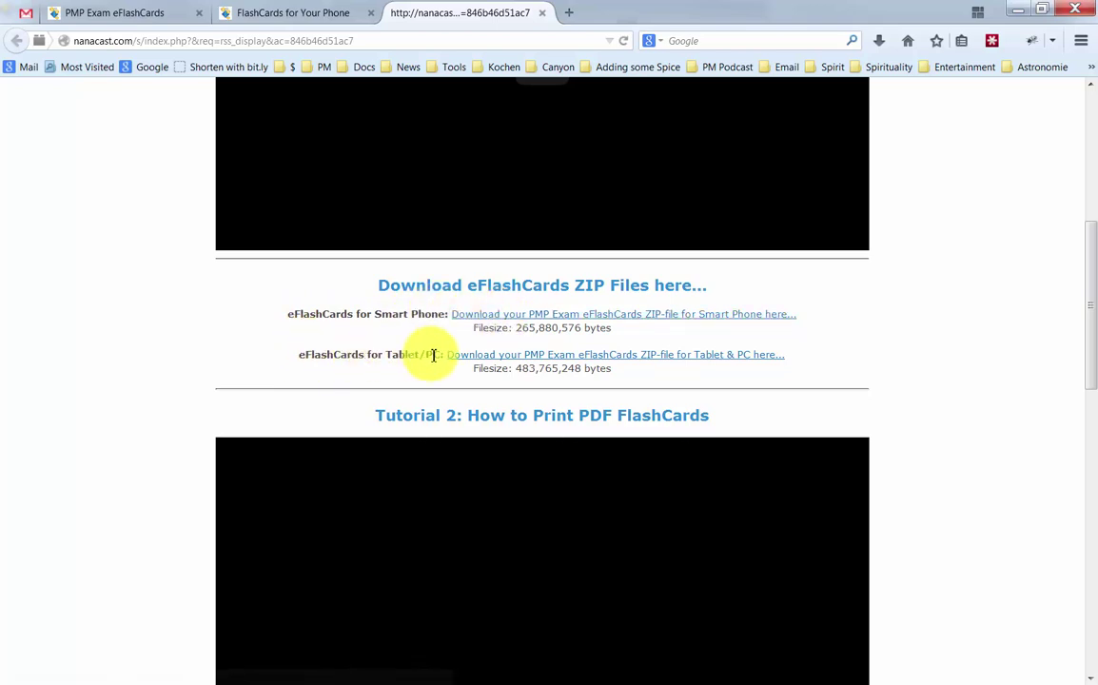
# Save eFlashCards_For_Tablet_1024x768.zip into the eFlashCards Demo folder and check its download progress.
pyautogui.rightClick(534, 364)
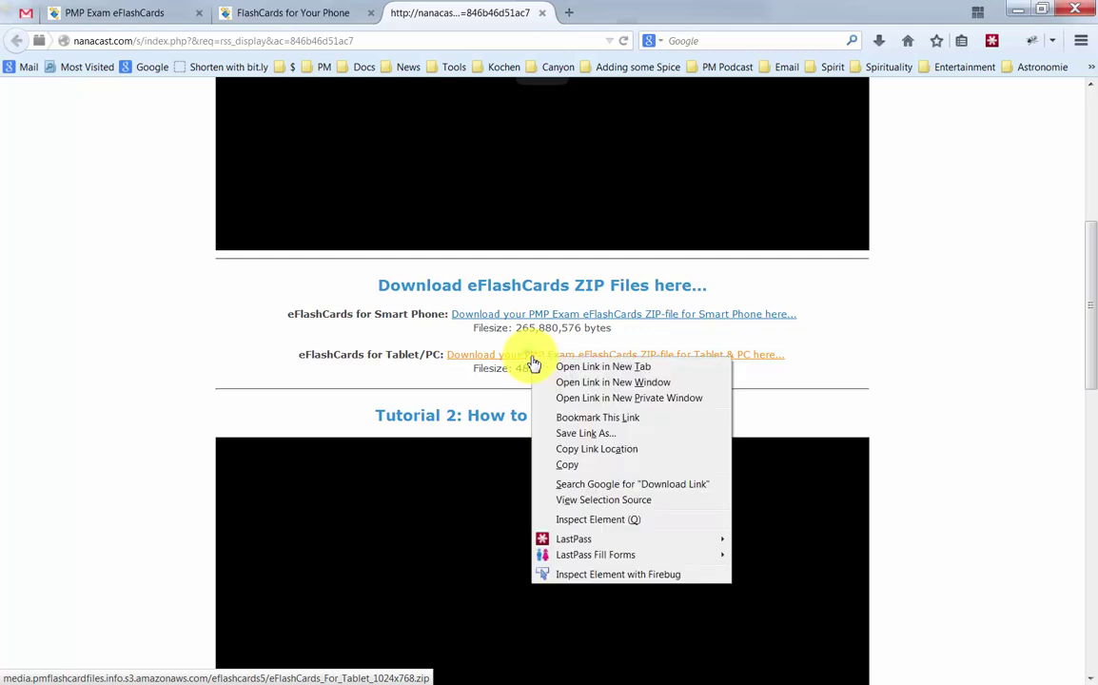
pyautogui.click(572, 438)
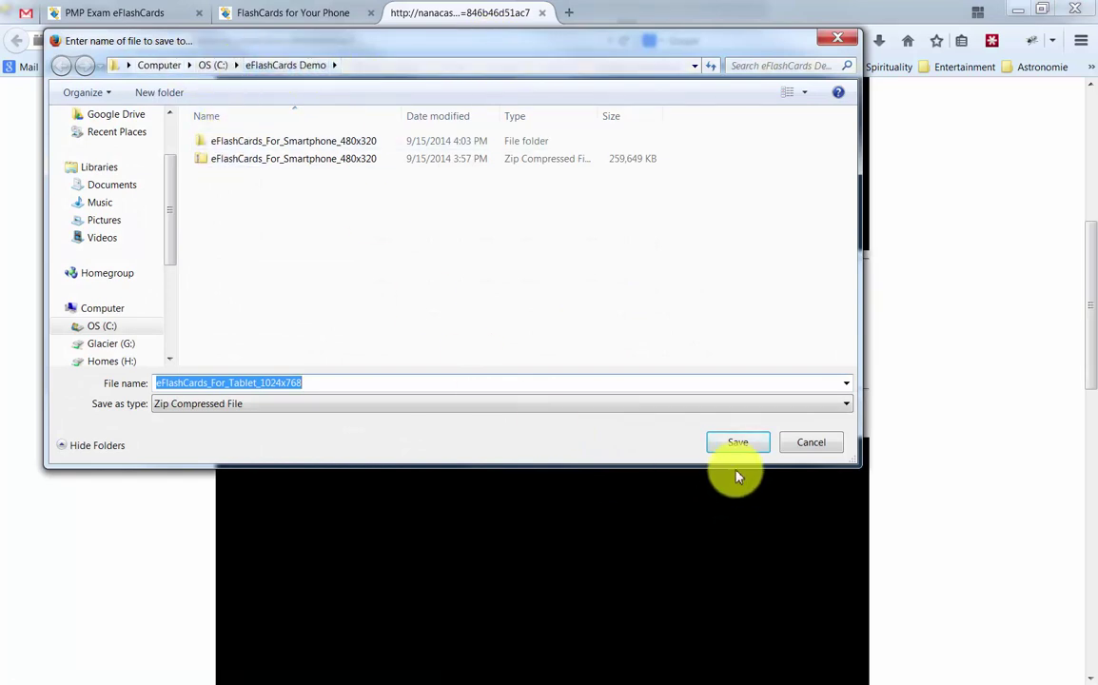
pyautogui.click(737, 444)
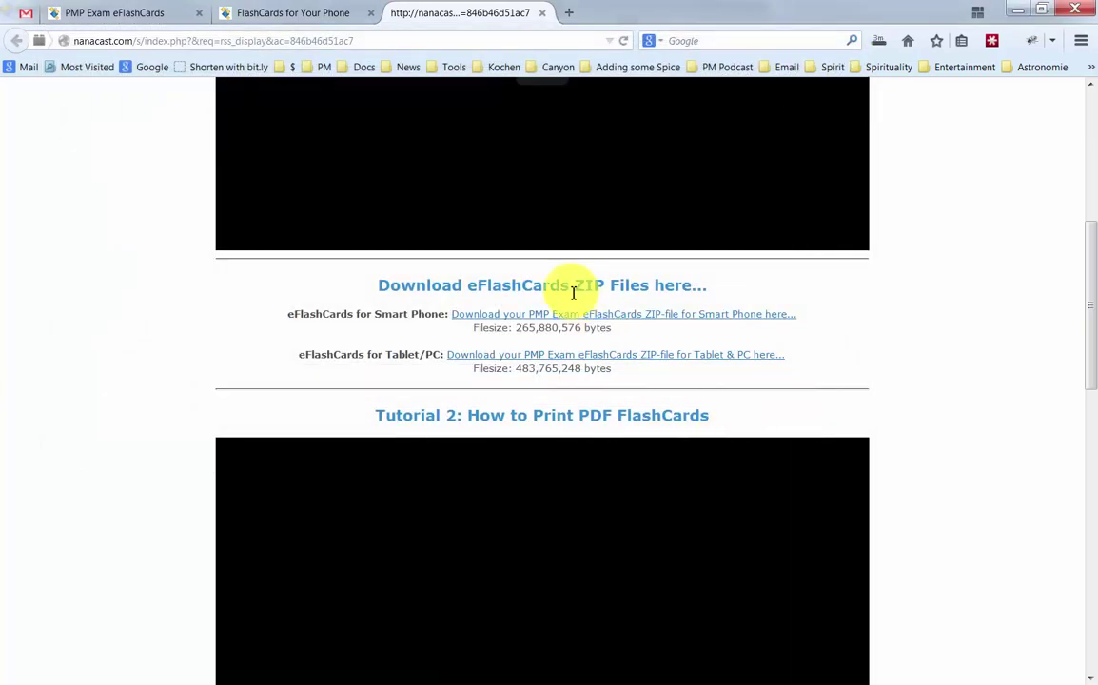
pyautogui.click(877, 42)
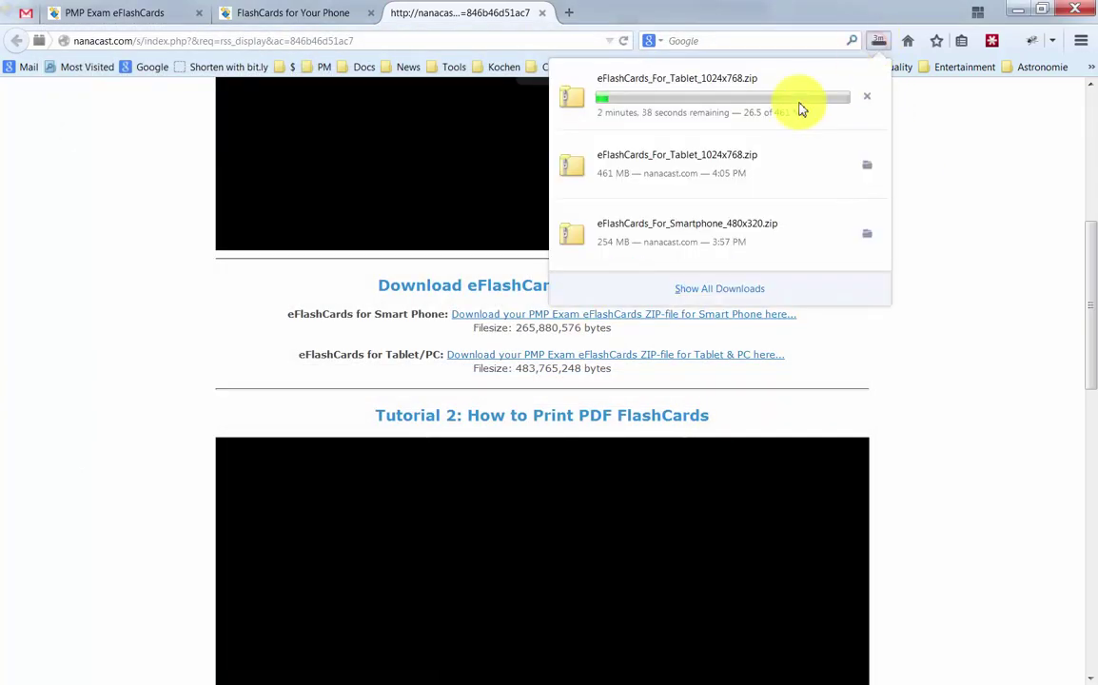
pyautogui.click(957, 259)
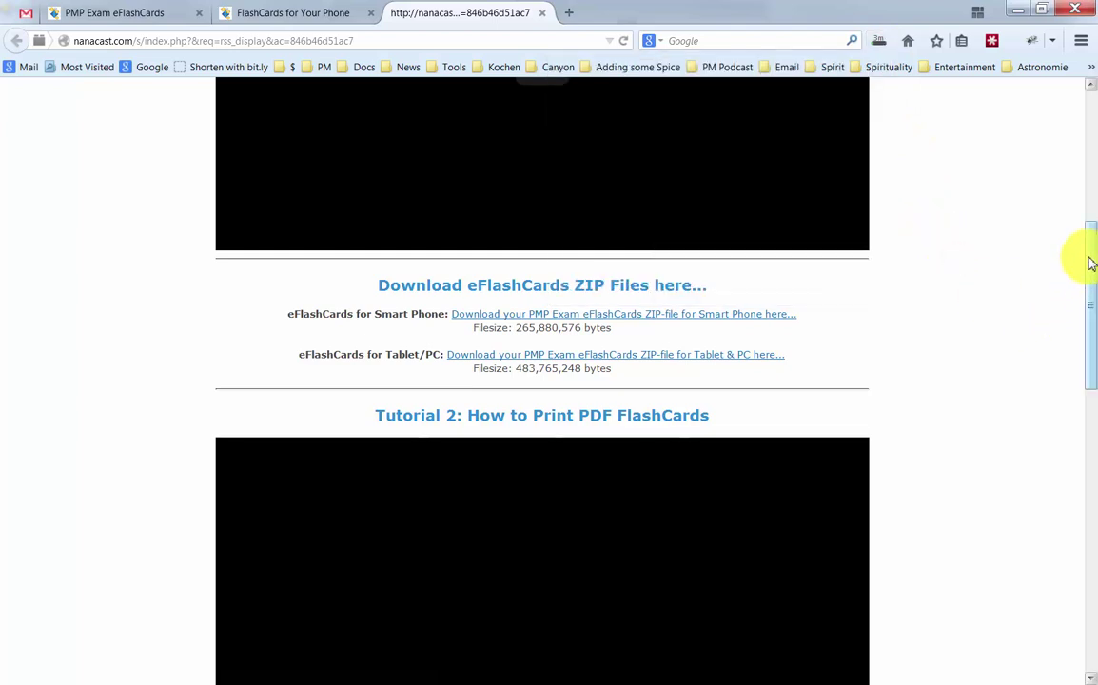
# Highlight the ZIP File Errors advice about Free Download Manager, then bring up Directory Opus.
pyautogui.moveTo(1092, 263); pyautogui.dragTo(1090, 502)
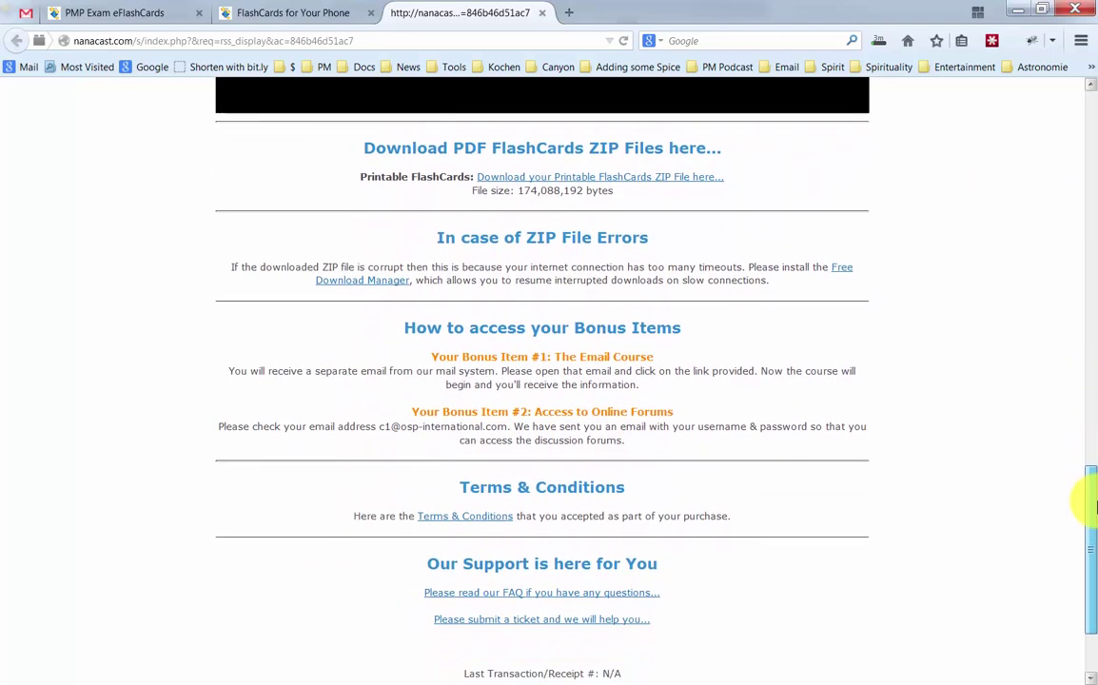
pyautogui.moveTo(438, 245); pyautogui.dragTo(673, 251)
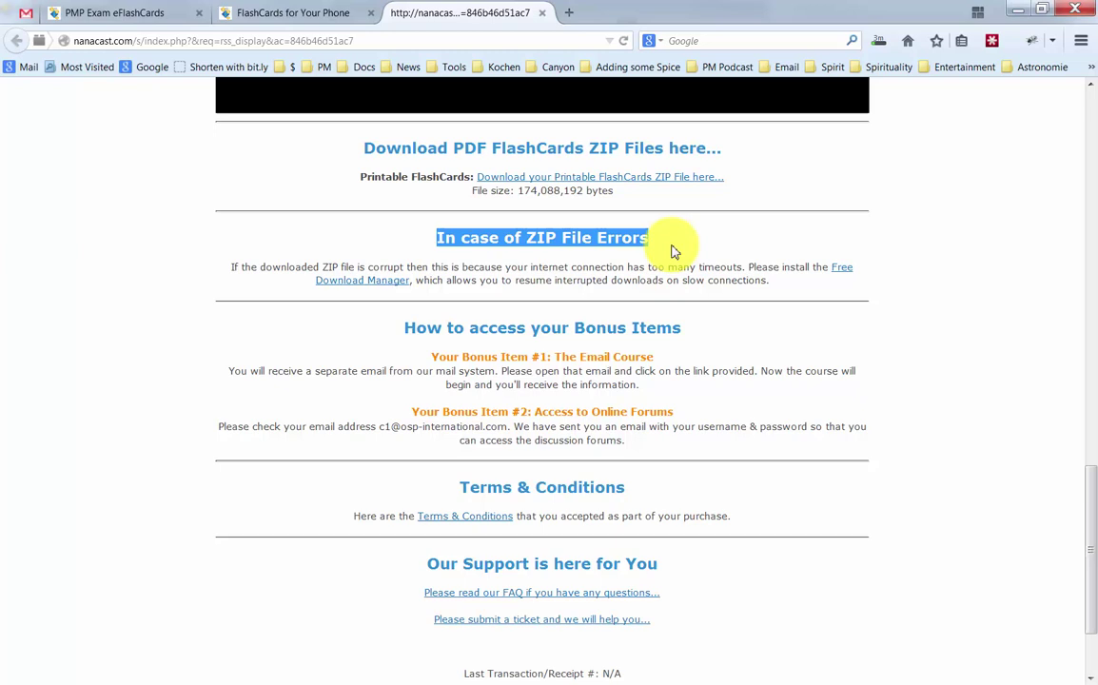
pyautogui.click(751, 268)
pyautogui.moveTo(751, 268); pyautogui.dragTo(767, 282)
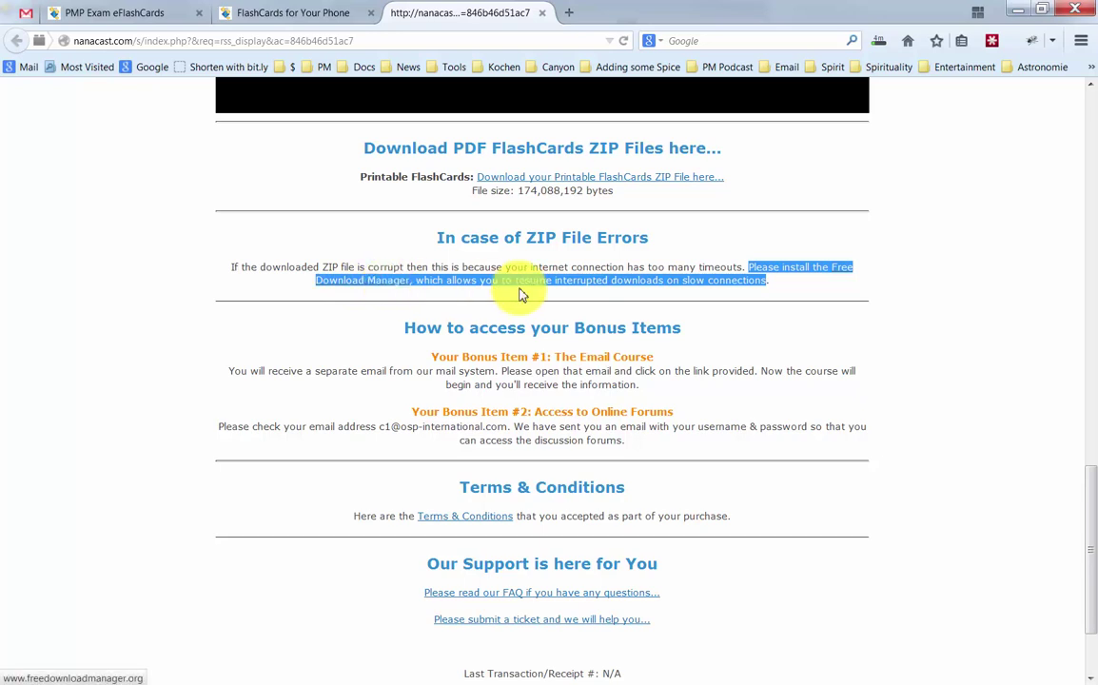
pyautogui.click(696, 281)
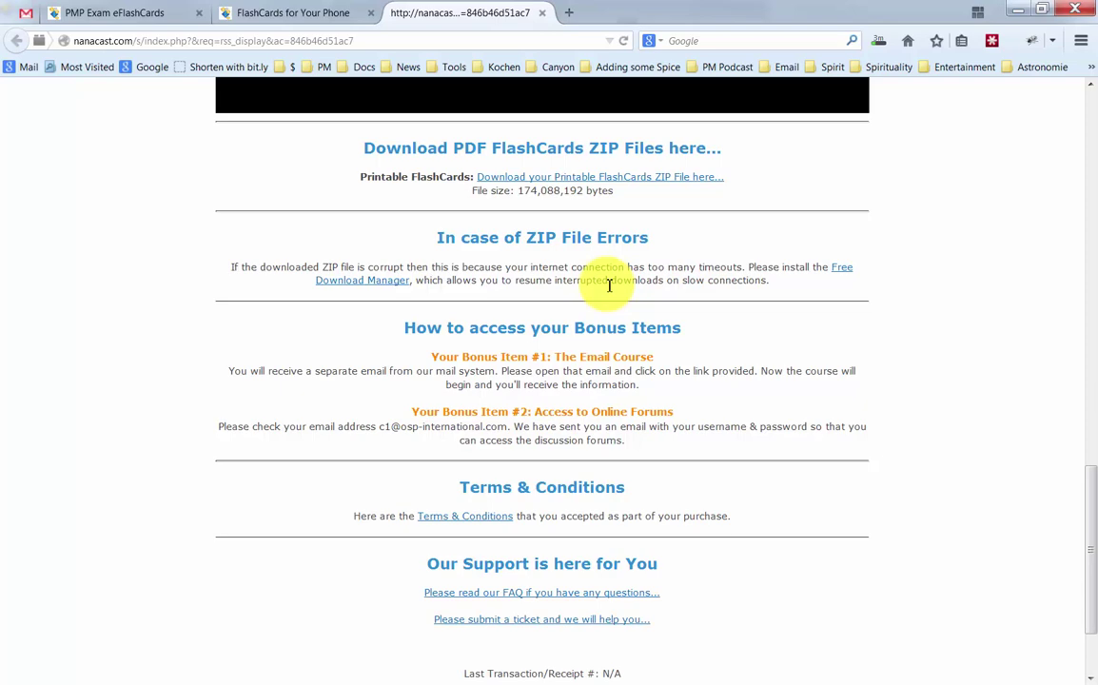
pyautogui.click(98, 669)
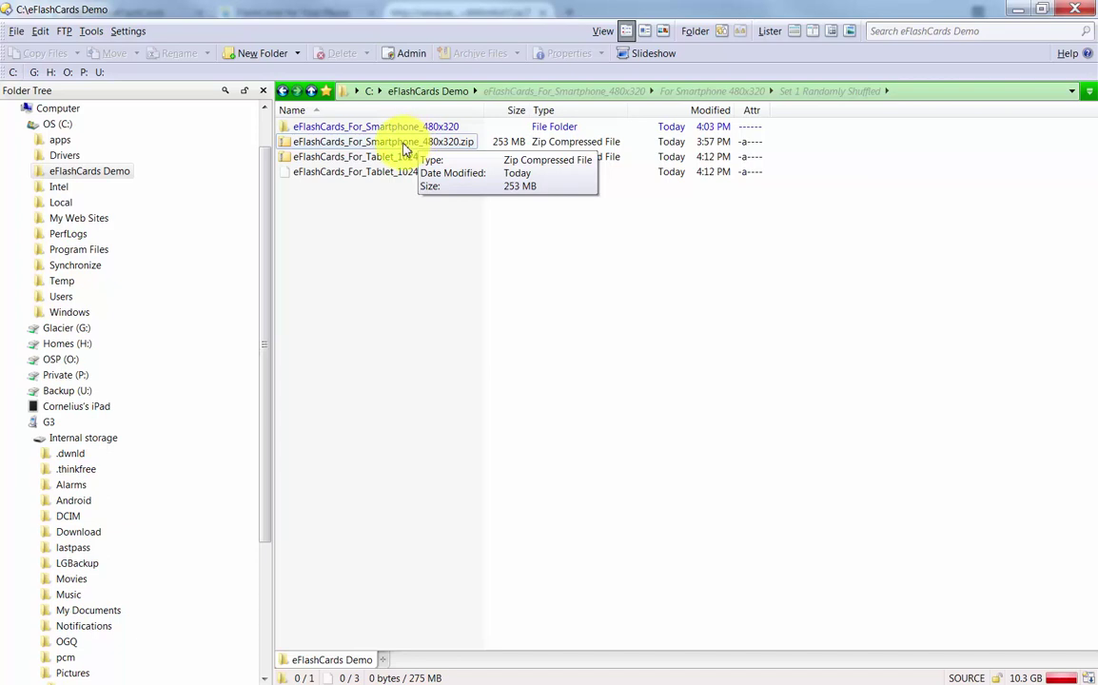
# Check the smartphone ZIP's archive menu without extracting, then expand eFlashCards Demo in the Folder Tree.
pyautogui.rightClick(403, 149)
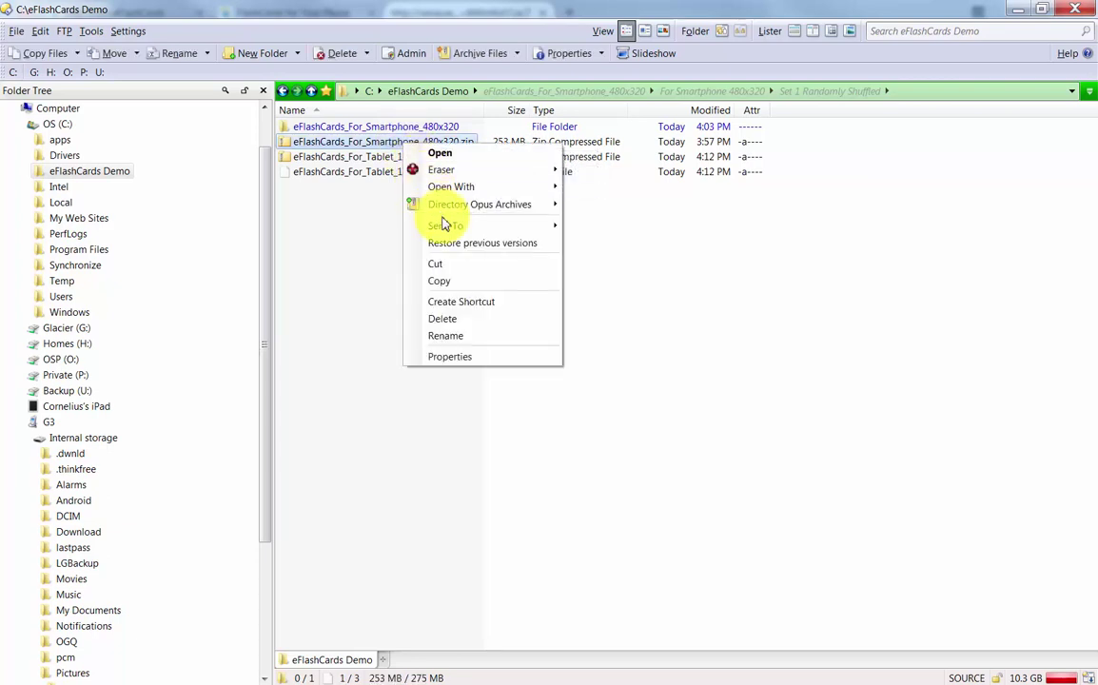
pyautogui.moveTo(448, 207)
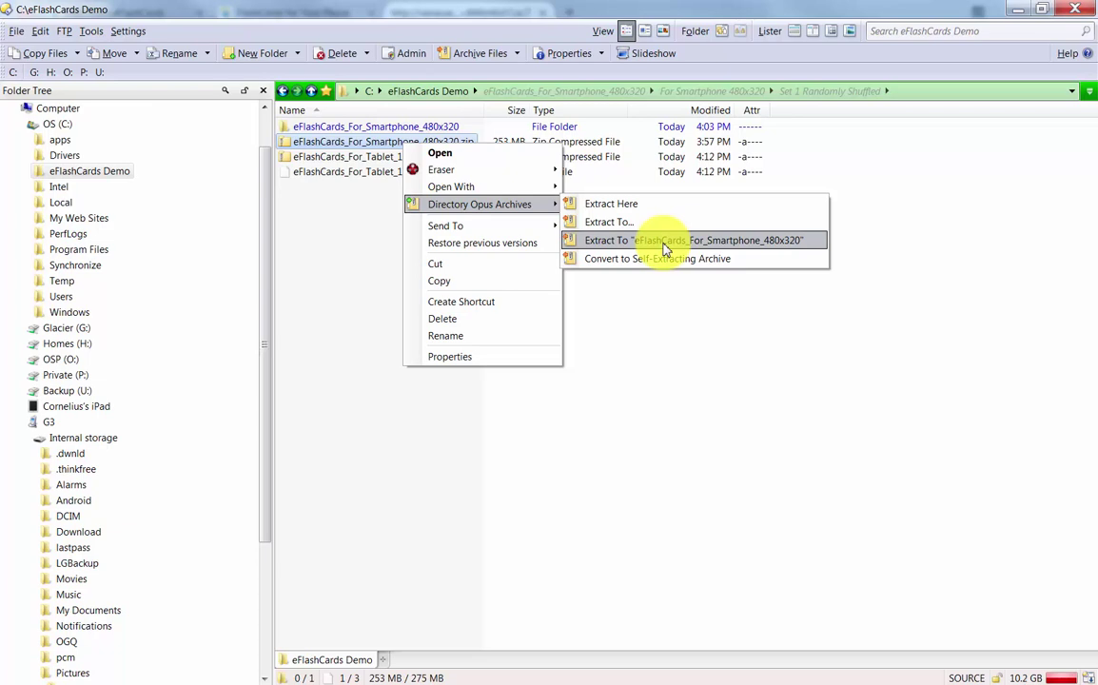
pyautogui.click(686, 316)
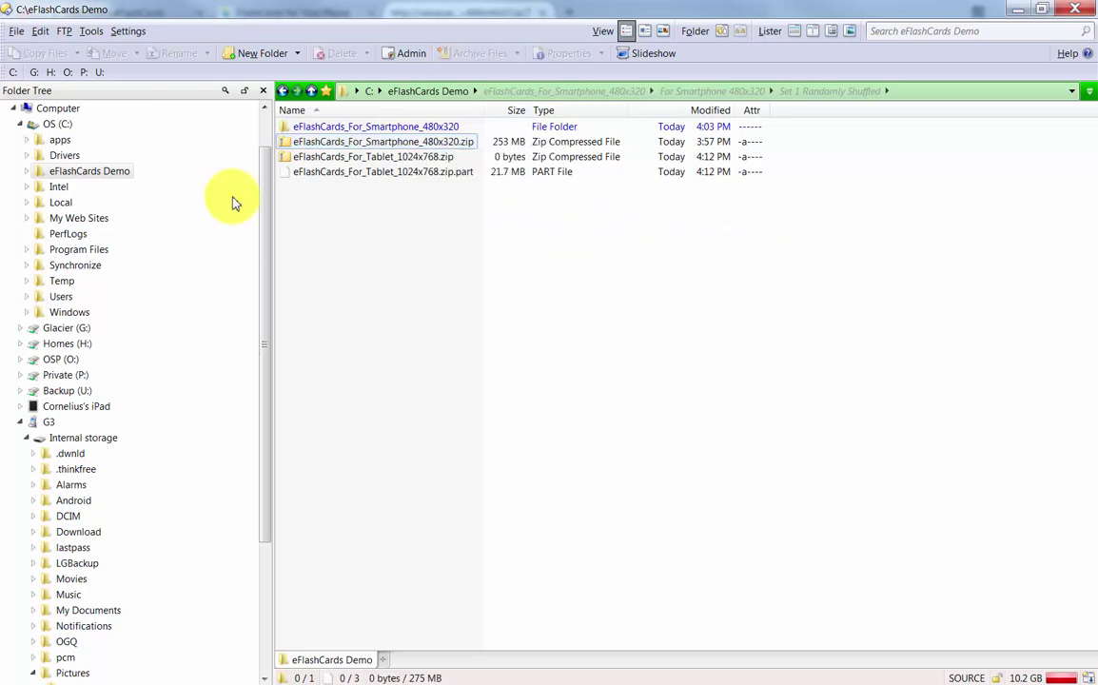
pyautogui.click(25, 175)
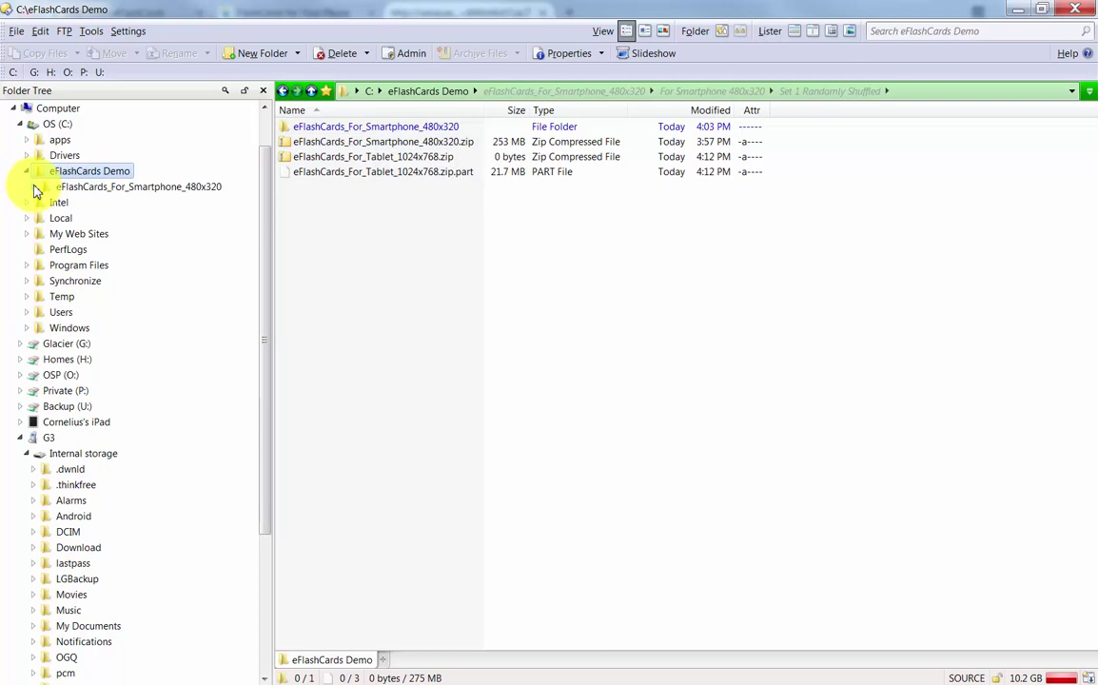
# Go through eFlashCards_For_Smartphone_480x320 and For Smartphone 480x320 into Set 1 Randomly Shuffled.
pyautogui.click(82, 188)
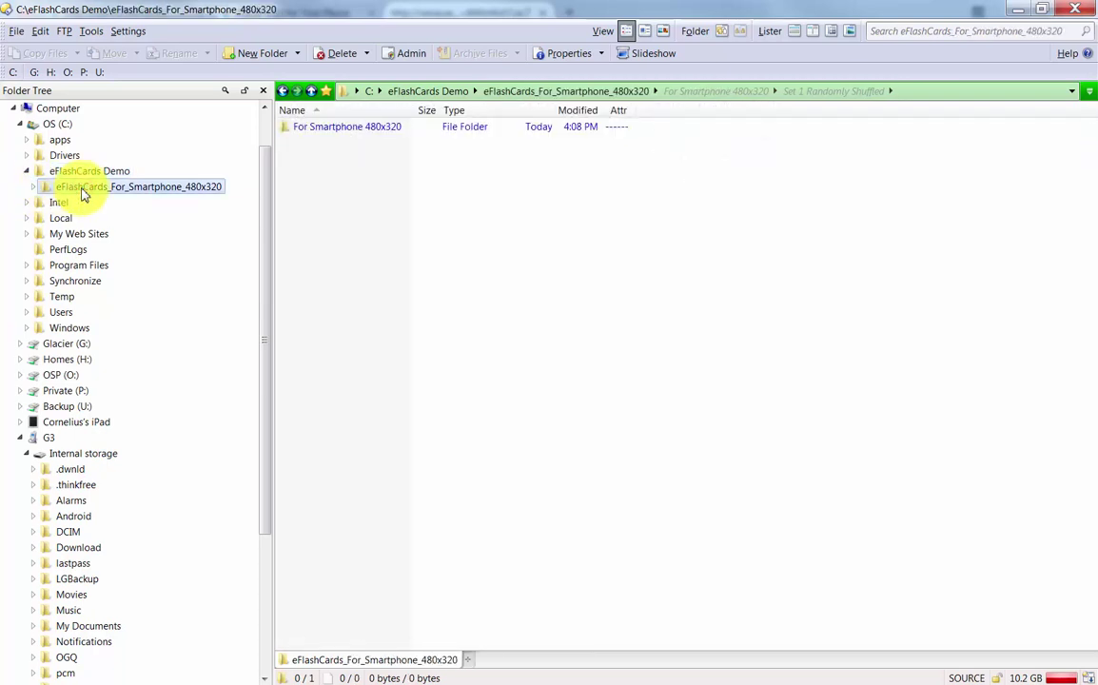
pyautogui.click(33, 189)
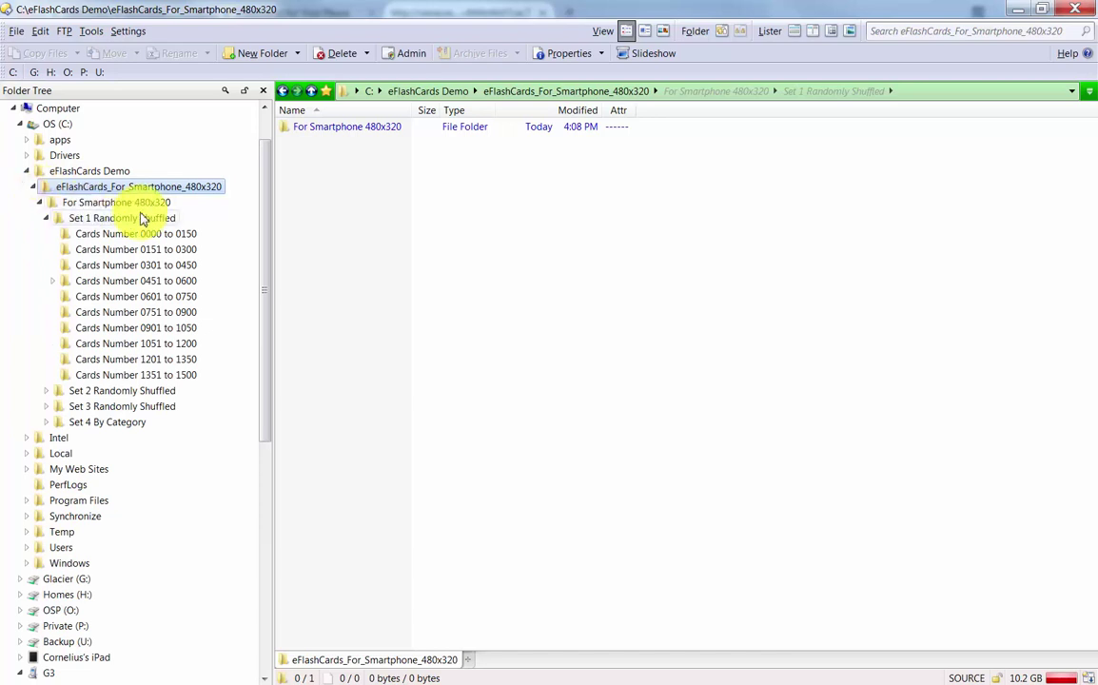
pyautogui.click(46, 218)
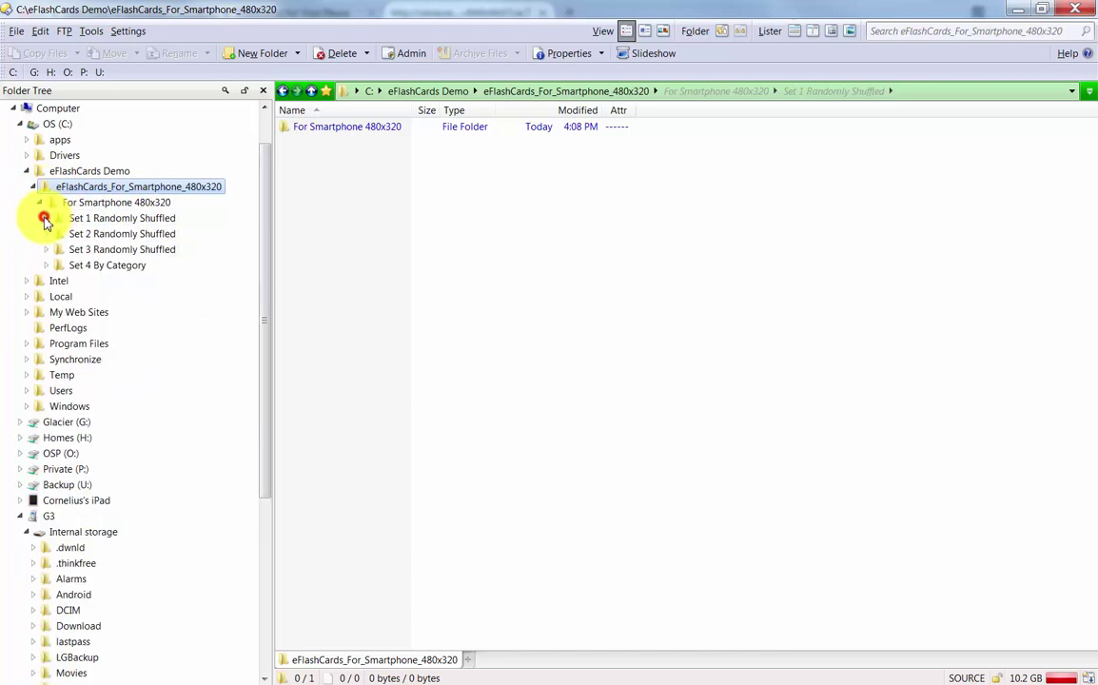
pyautogui.click(95, 202)
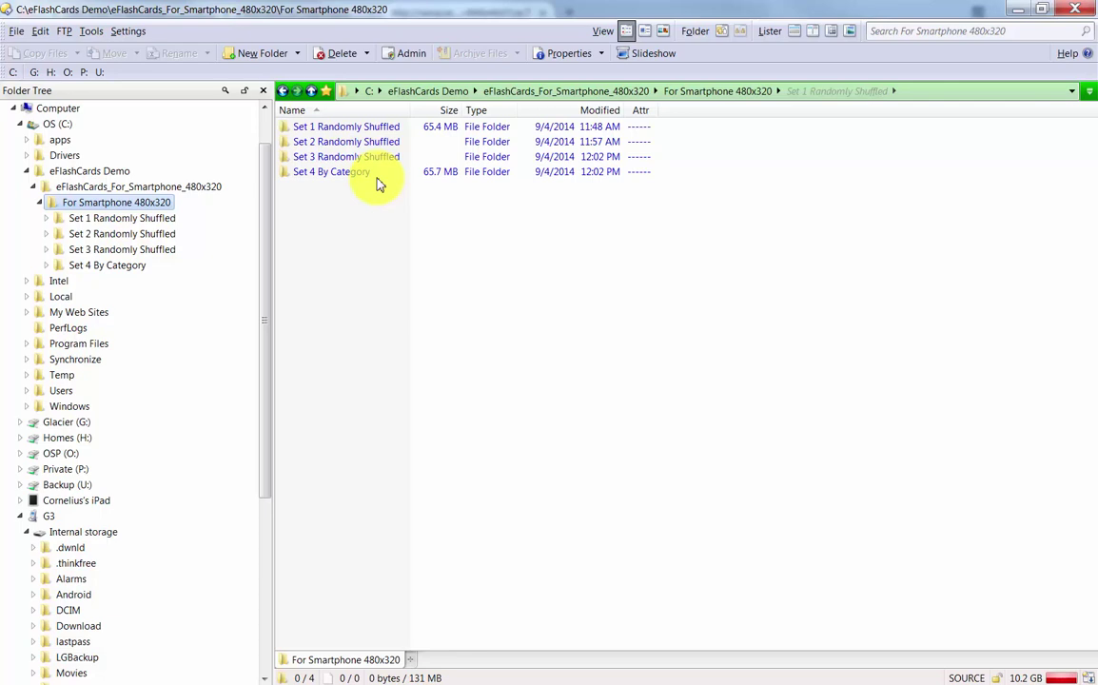
pyautogui.click(116, 219)
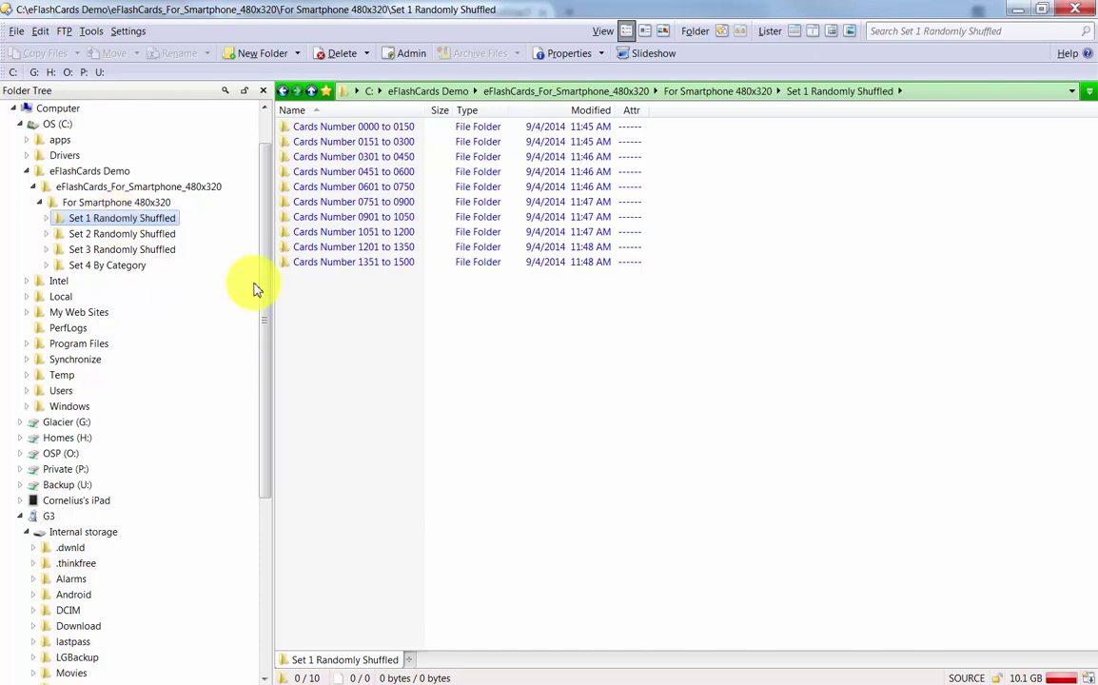
# Open G3 > Internal storage > Pictures in the Folder Tree.
pyautogui.moveTo(265, 270); pyautogui.dragTo(269, 419)
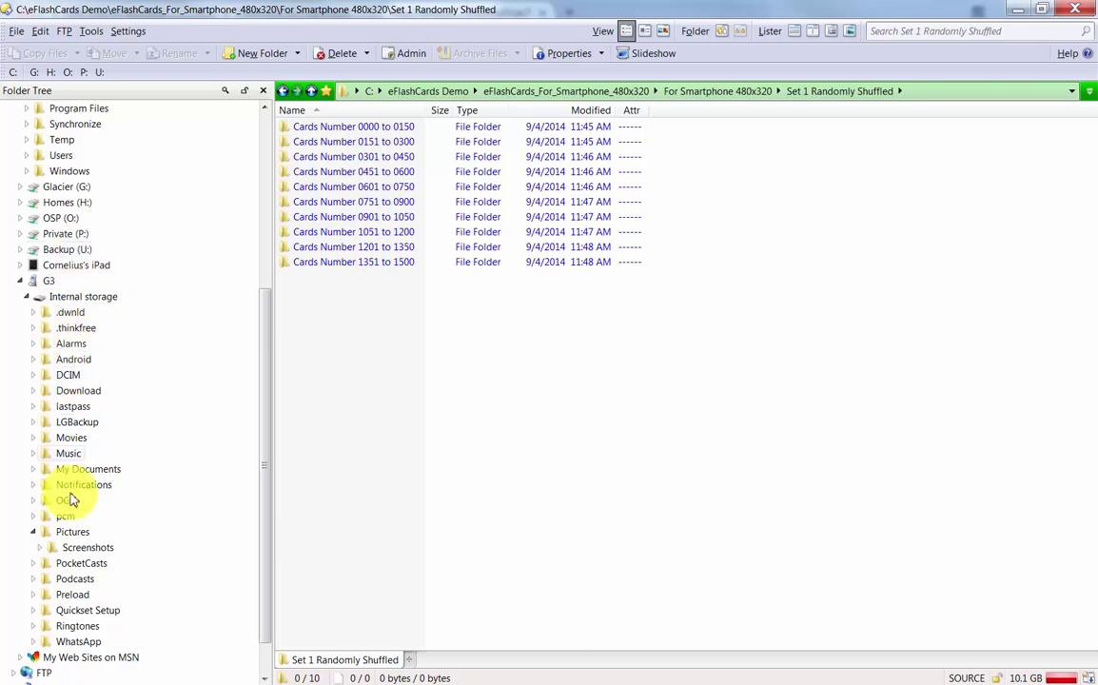
pyautogui.click(69, 533)
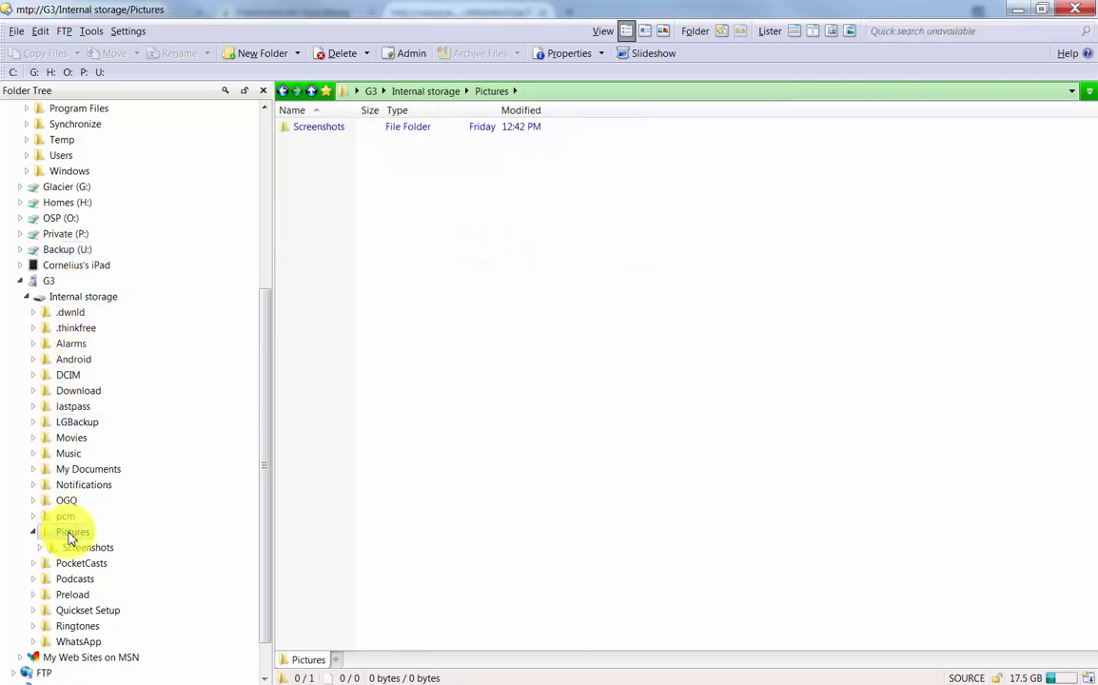
pyautogui.moveTo(264, 422); pyautogui.dragTo(251, 268)
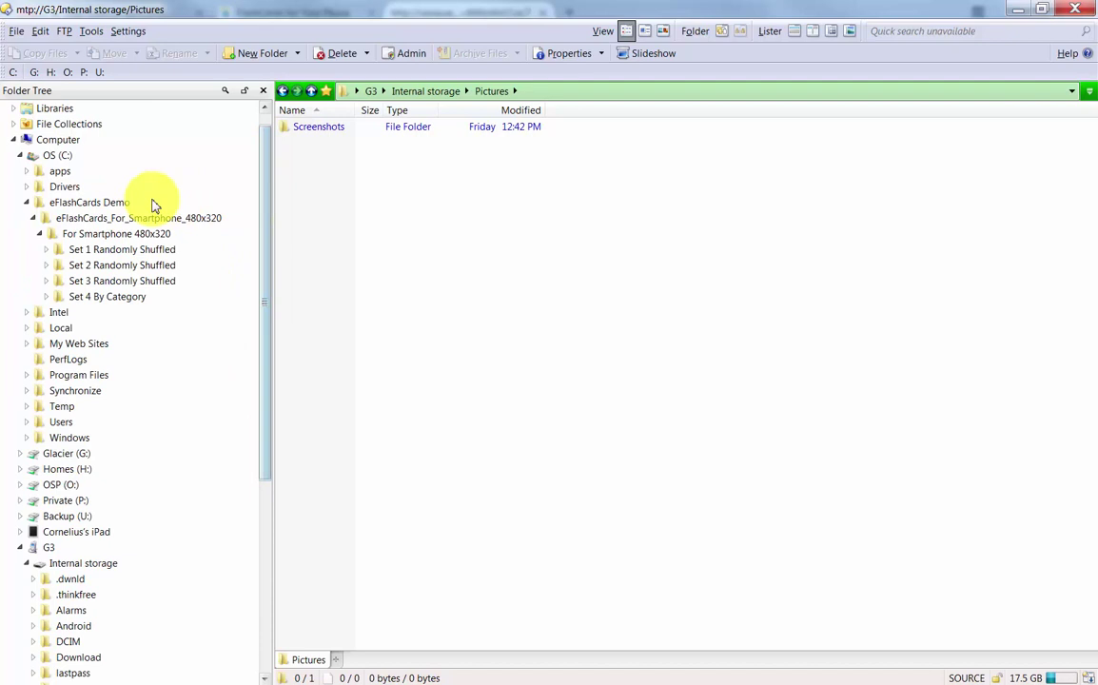
# Copy the Set 1 Randomly Shuffled folder from the Folder Tree.
pyautogui.click(108, 235)
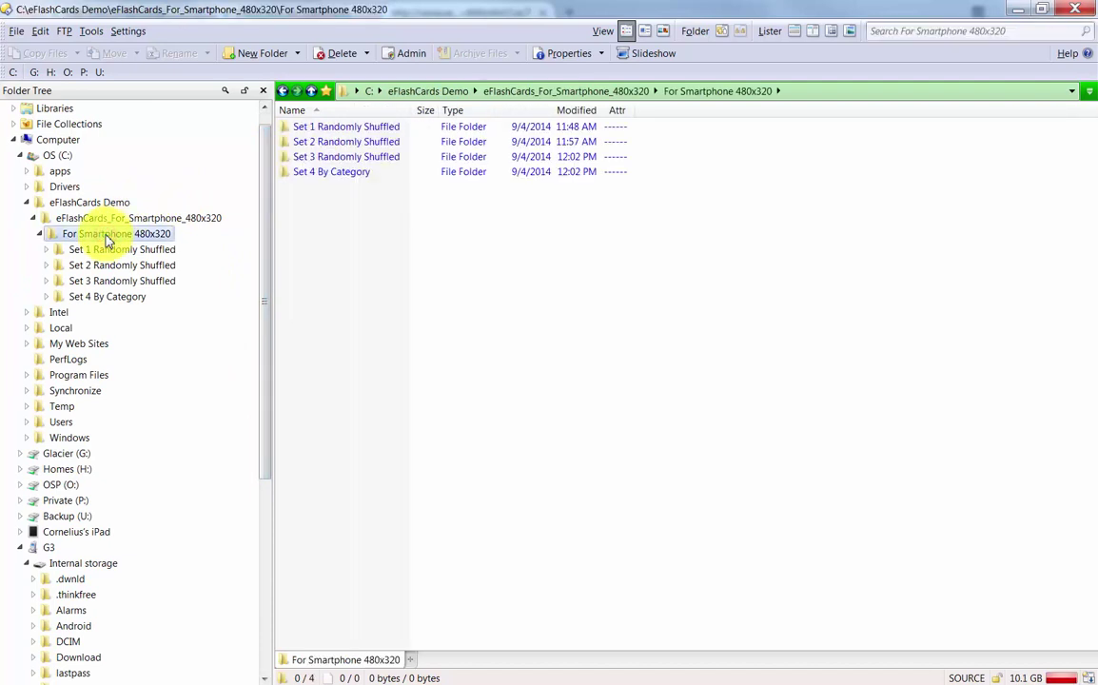
pyautogui.rightClick(107, 240)
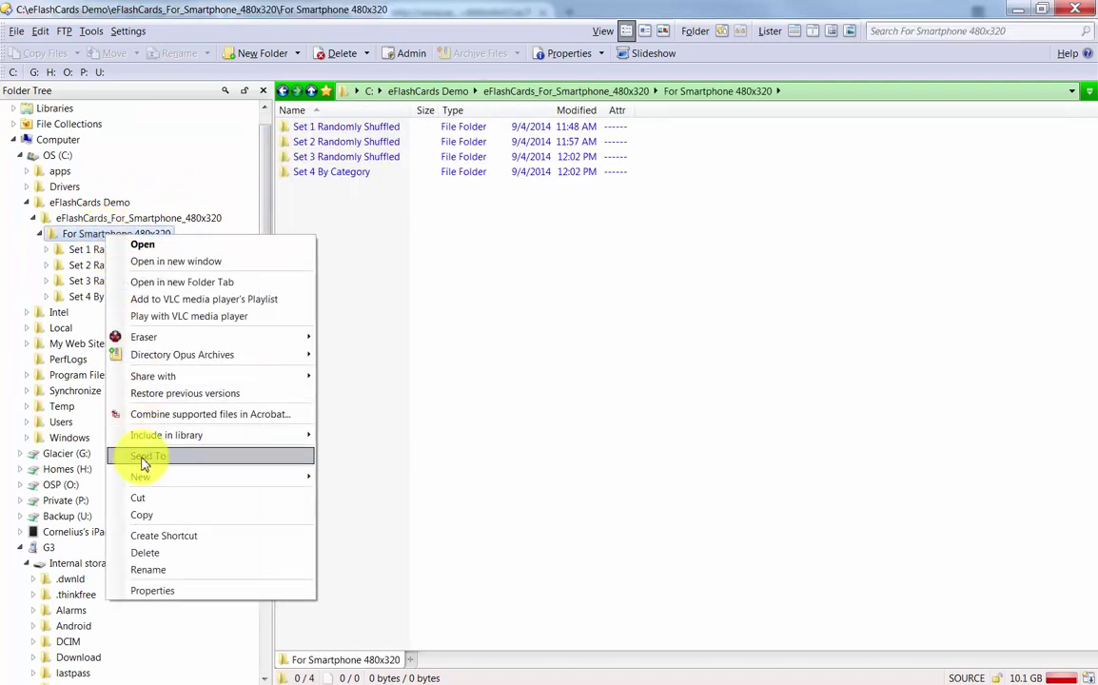
pyautogui.click(159, 519)
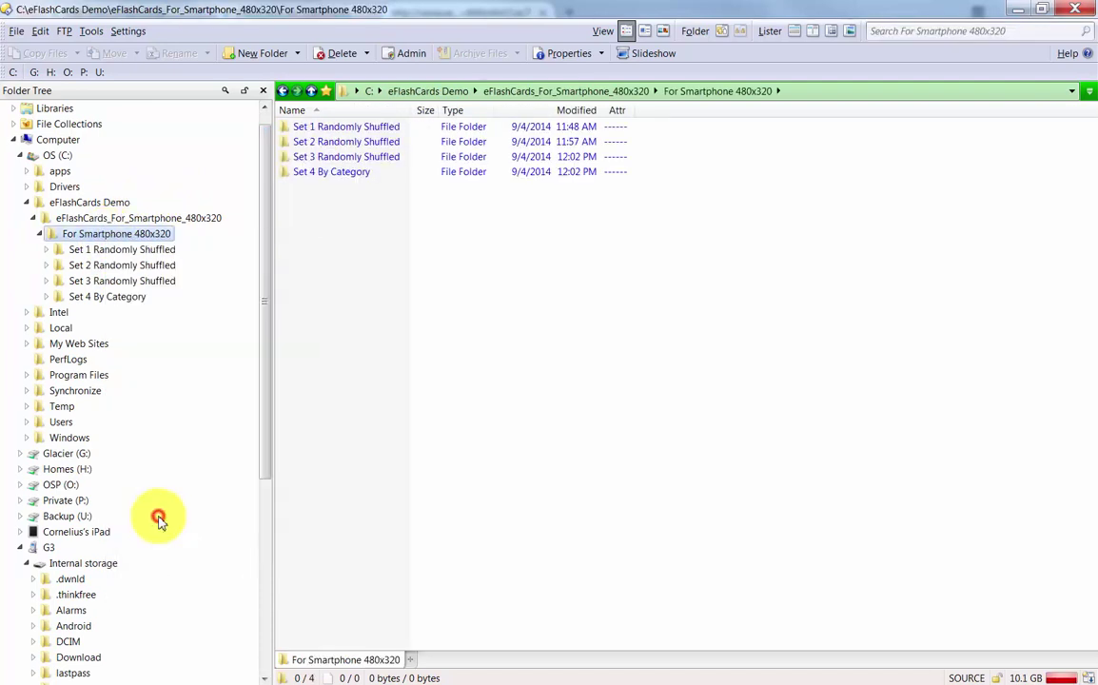
pyautogui.click(106, 251)
pyautogui.rightClick(106, 251)
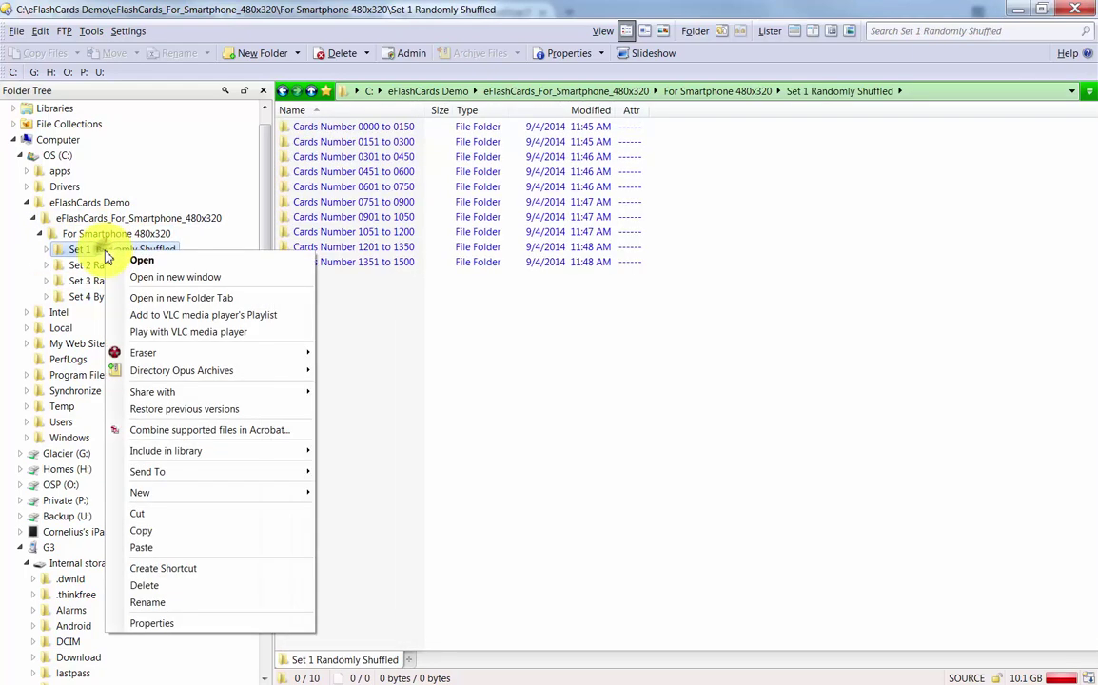
pyautogui.click(157, 531)
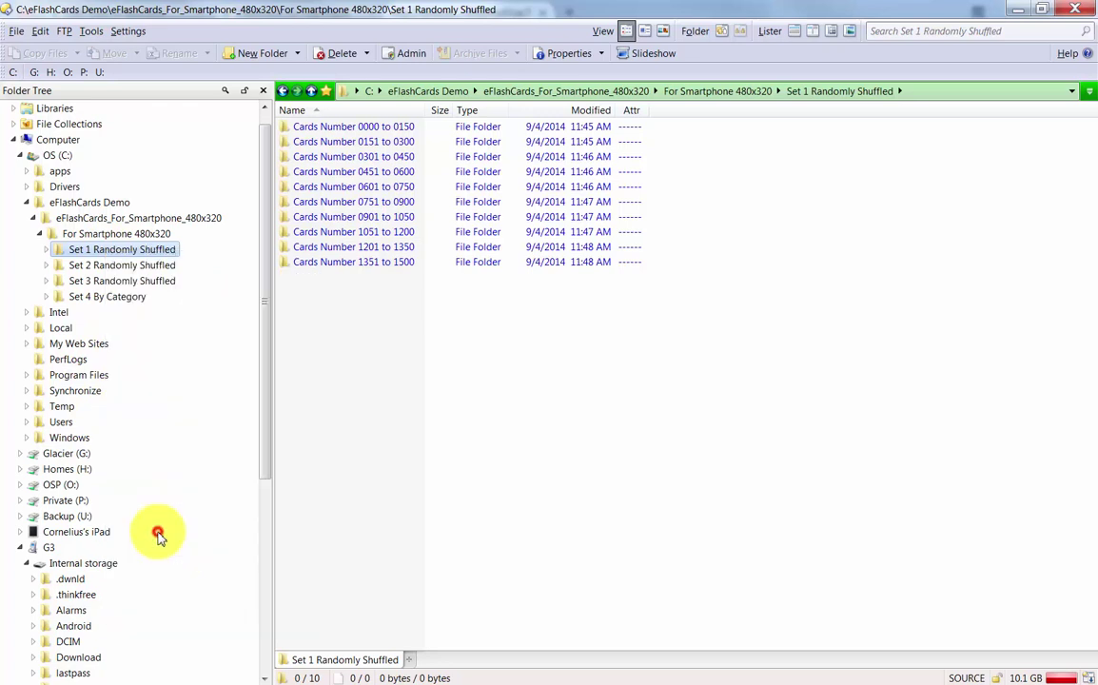
# Paste Set 1 Randomly Shuffled into the G3 phone's Pictures folder.
pyautogui.moveTo(262, 345); pyautogui.dragTo(277, 540)
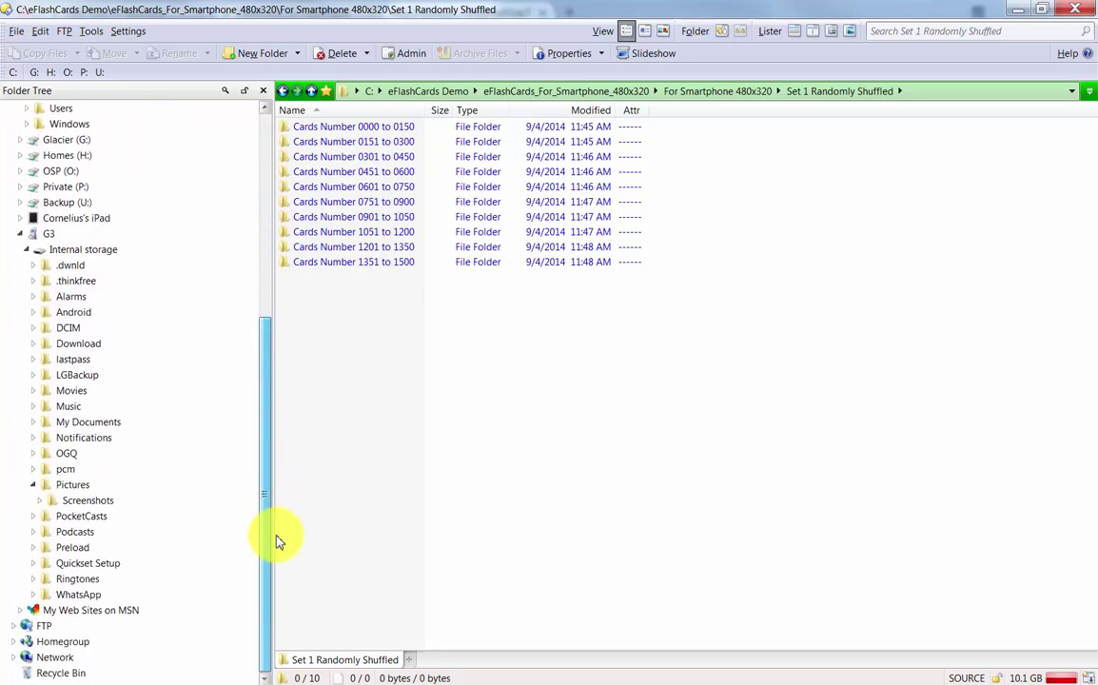
pyautogui.click(72, 485)
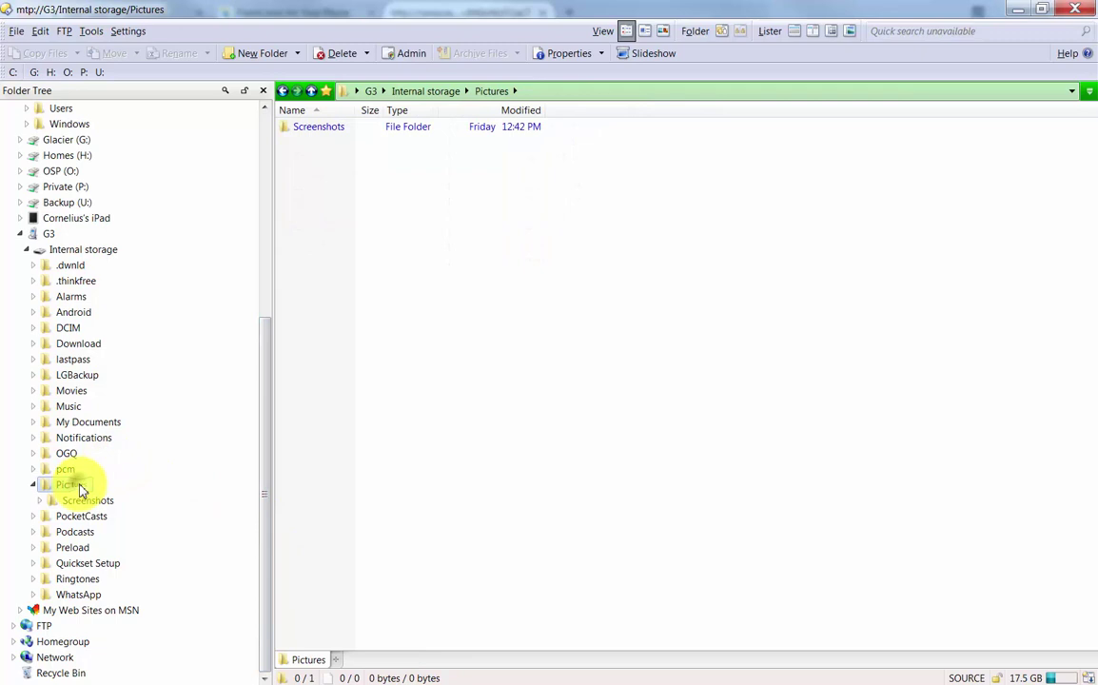
pyautogui.rightClick(81, 489)
pyautogui.click(122, 570)
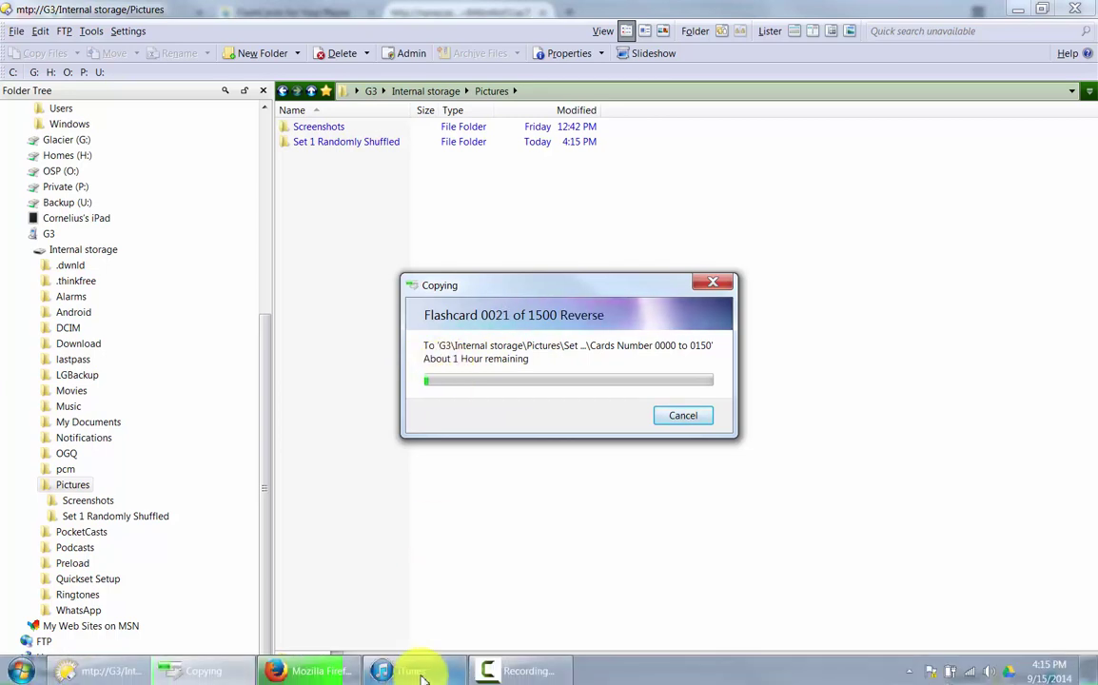
# Switch to iTunes to view the iPad's Photos sync settings.
pyautogui.click(422, 671)
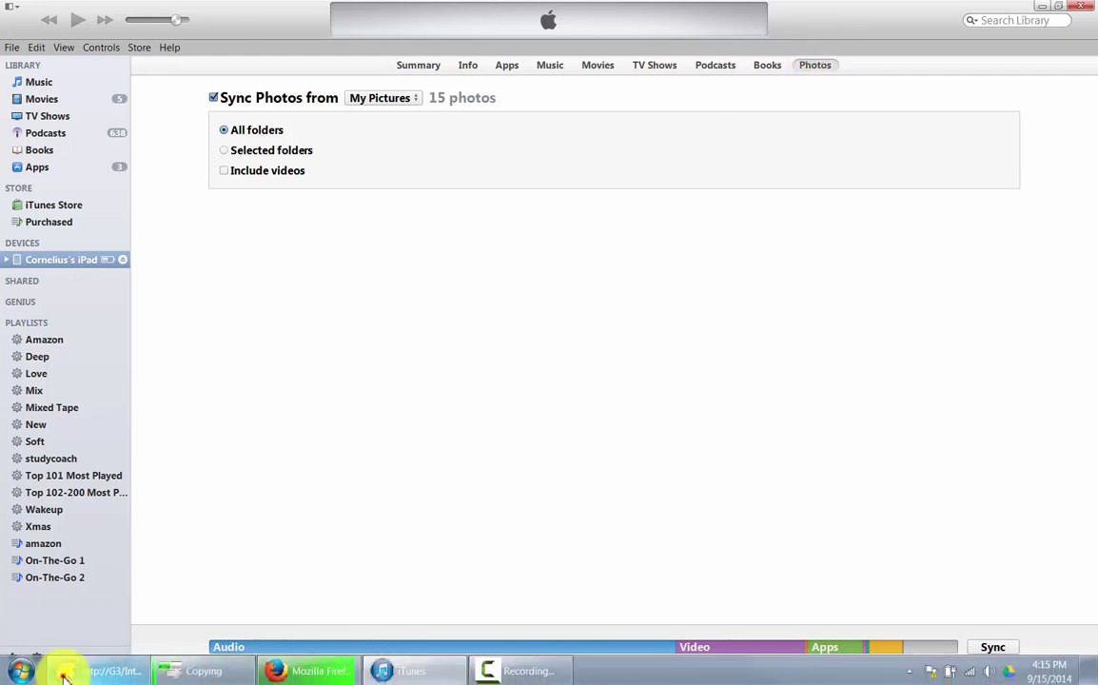
# Open the computer's Set 1 Randomly Shuffled folder in Directory Opus, then switch back to iTunes.
pyautogui.click(63, 672)
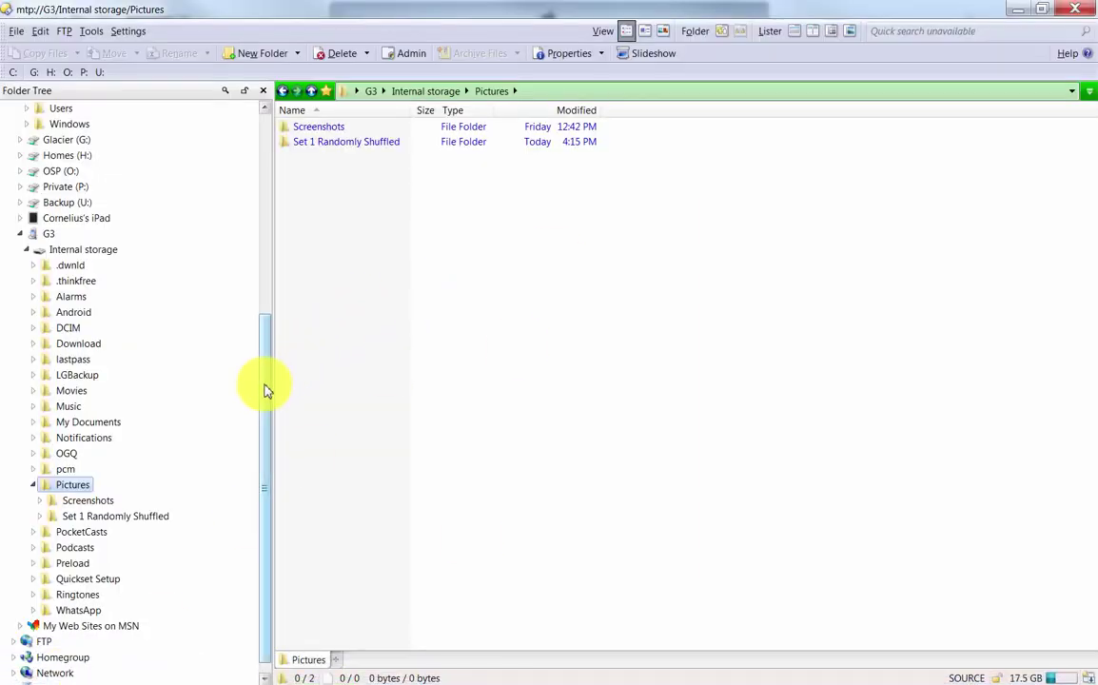
pyautogui.moveTo(264, 386); pyautogui.dragTo(263, 192)
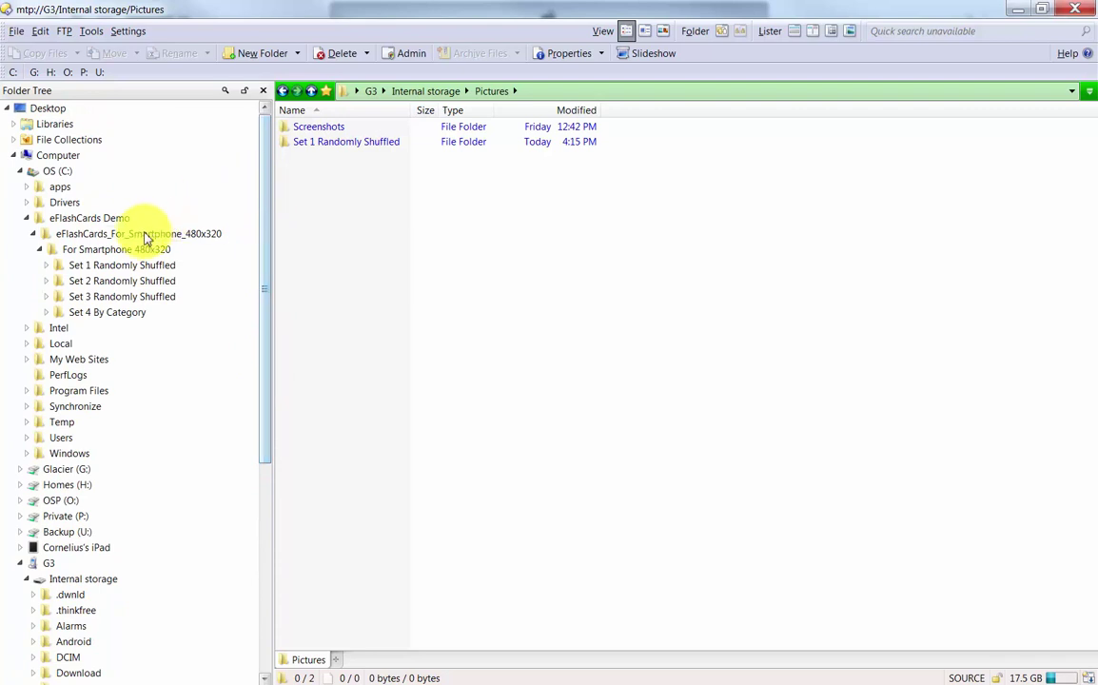
pyautogui.click(106, 267)
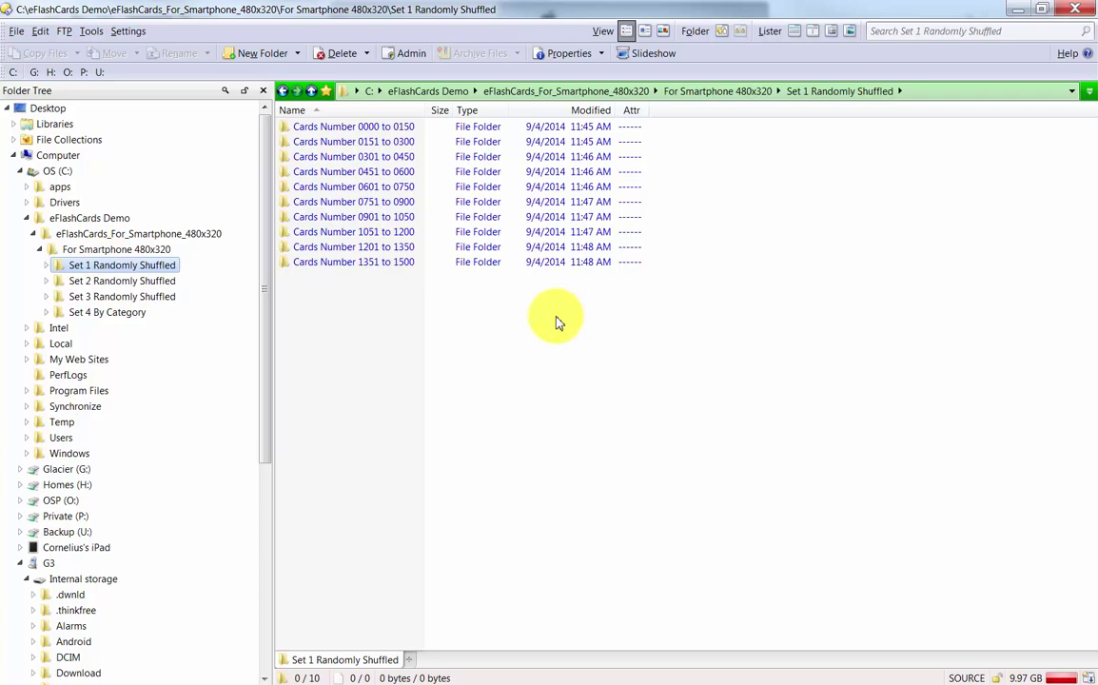
pyautogui.hotkey('alt', 'Tab')
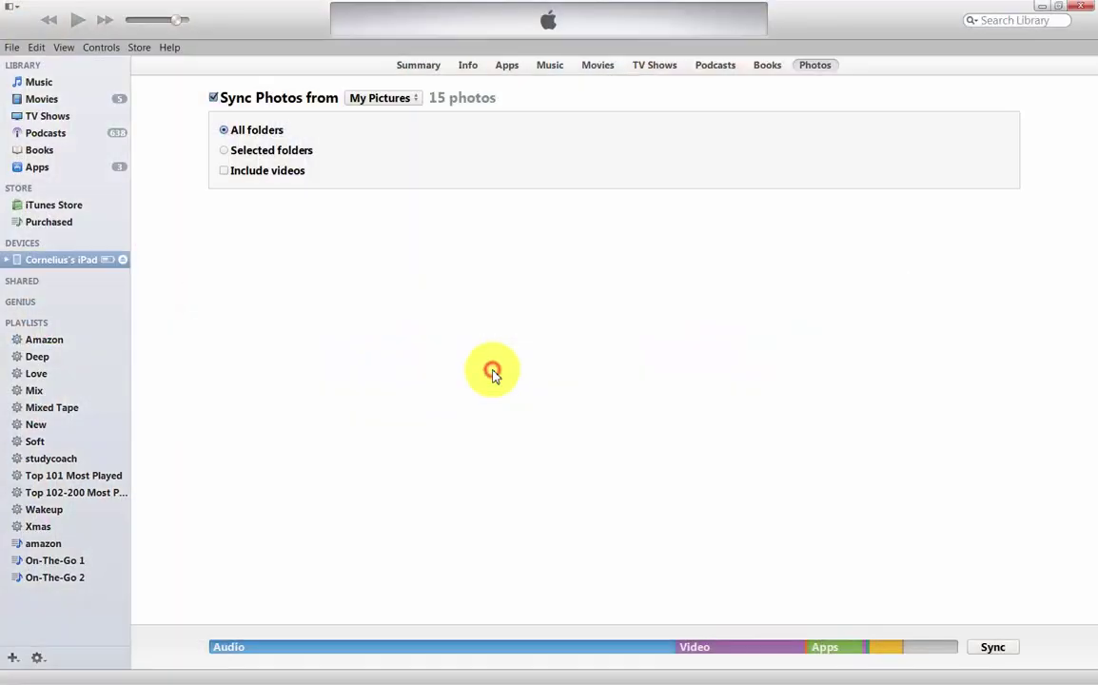
# Choose a new photo sync folder by pasting the flashcard folder's path and confirming.
pyautogui.click(387, 101)
pyautogui.click(394, 117)
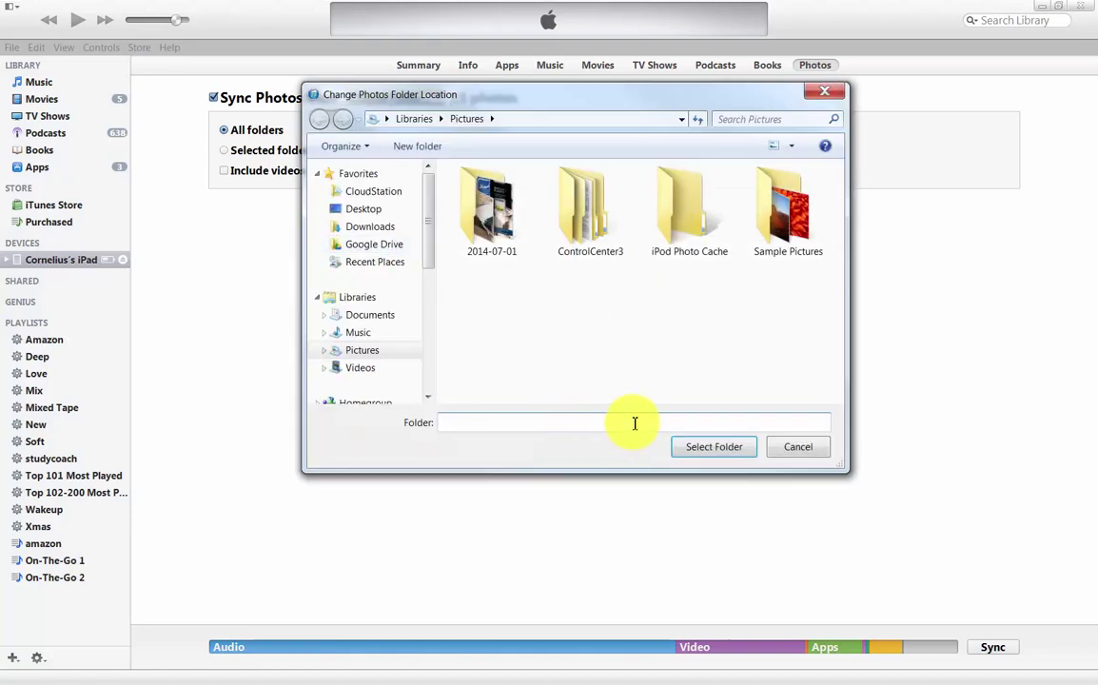
pyautogui.hotkey('ctrl', 'v')
pyautogui.click(714, 447)
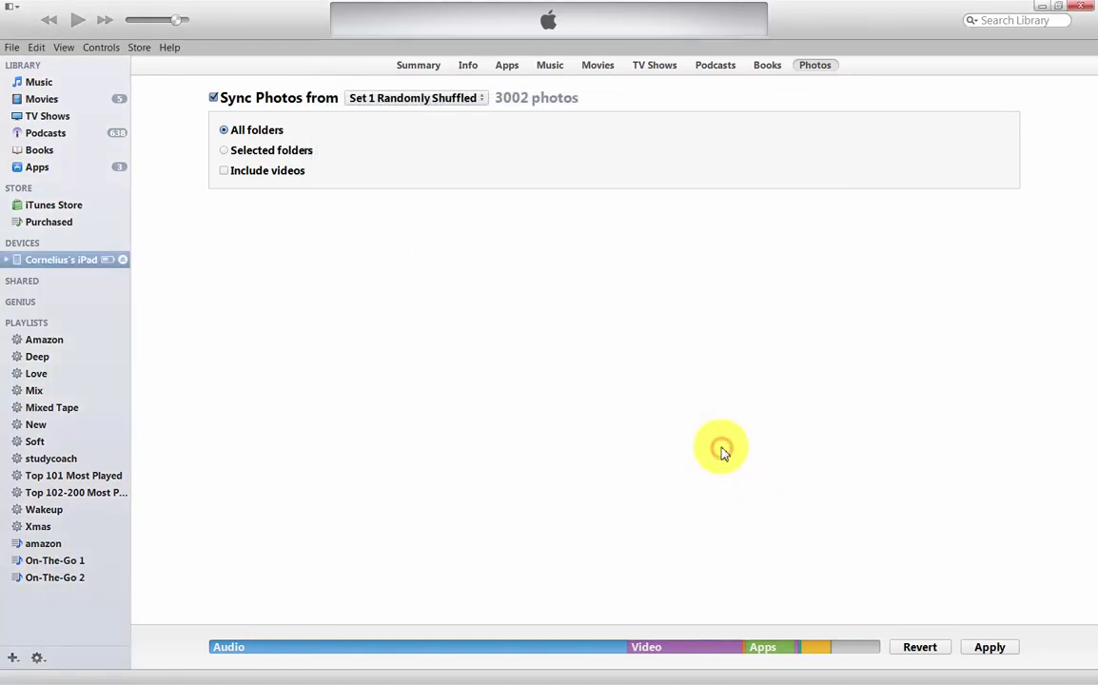
# Pick Set 1 Randomly Shuffled as the iPad's photo sync folder, totalling 3002 photos.
pyautogui.click(463, 103)
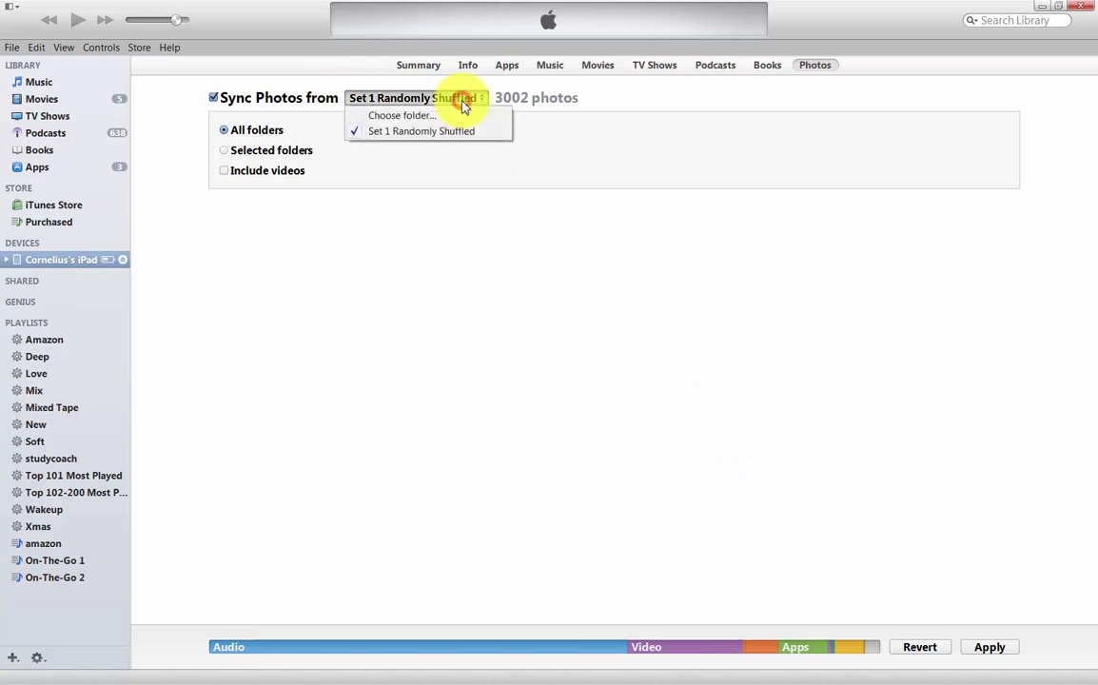
pyautogui.click(439, 116)
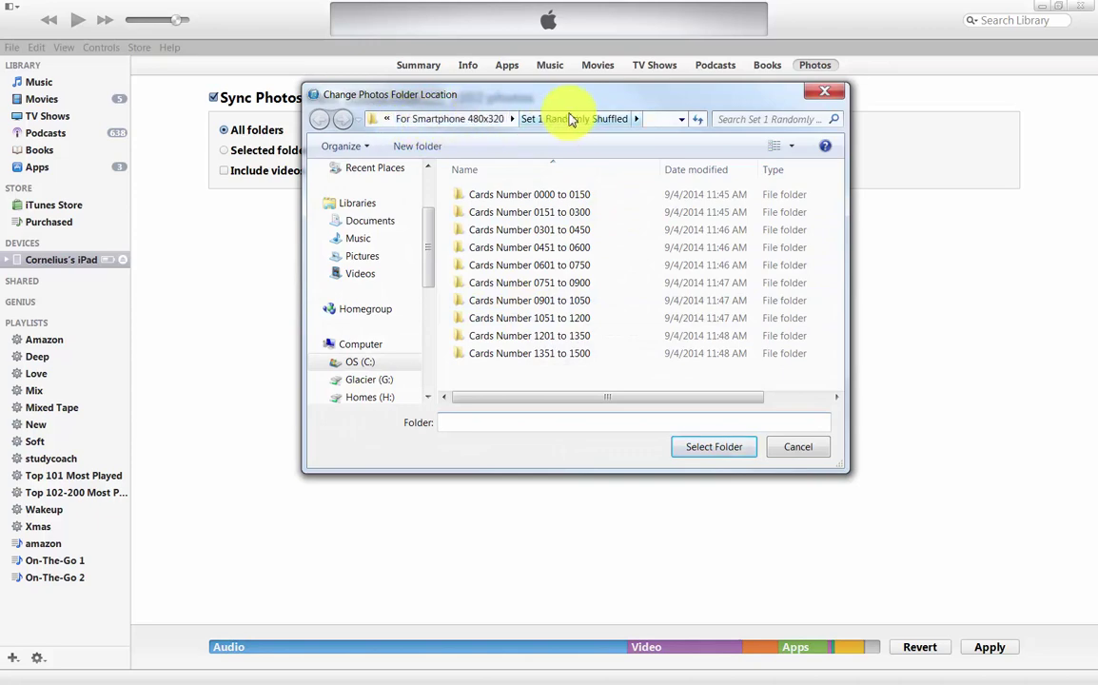
pyautogui.click(603, 115)
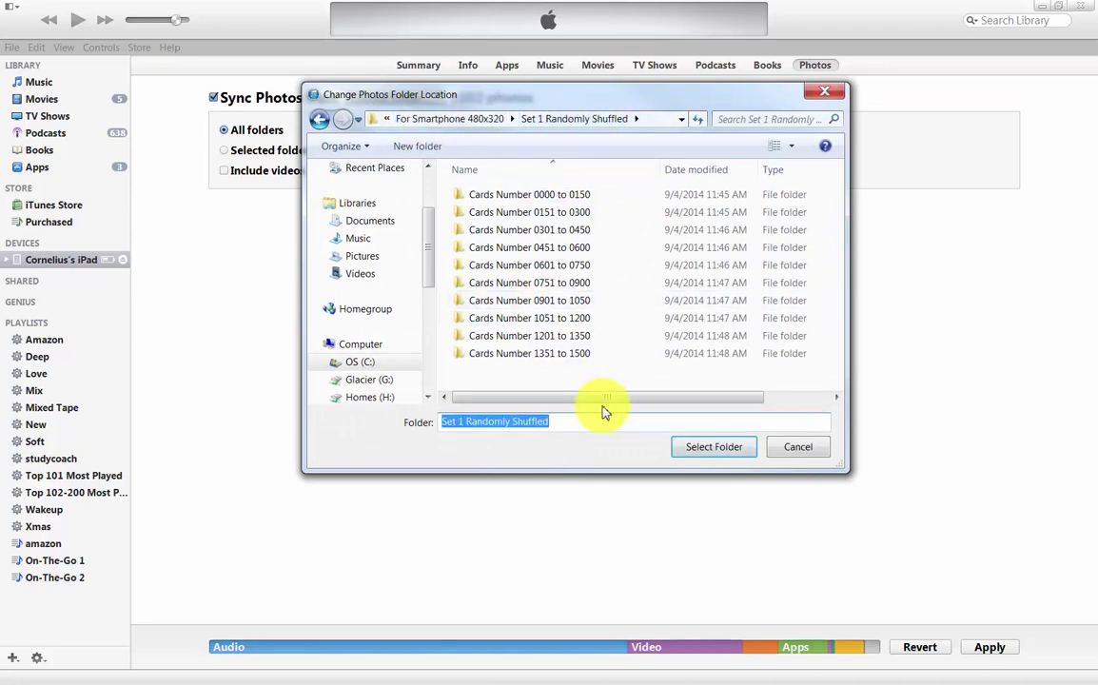
pyautogui.click(716, 448)
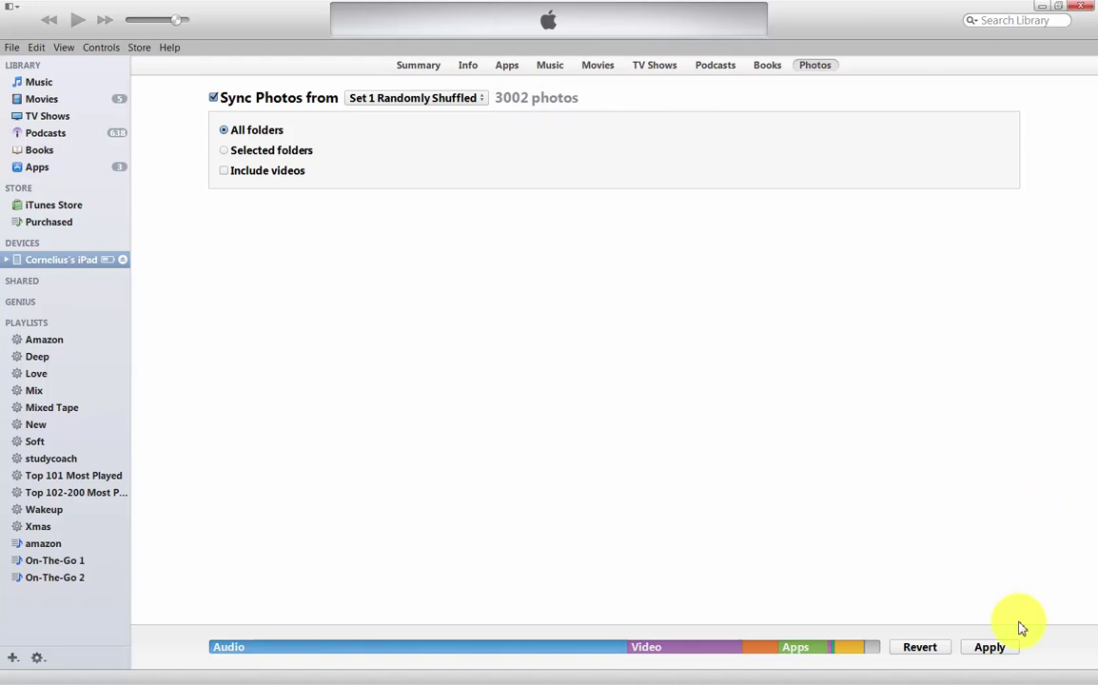
# Apply the new photo settings to start the iPad sync and show the flashcard copy progress.
pyautogui.click(992, 649)
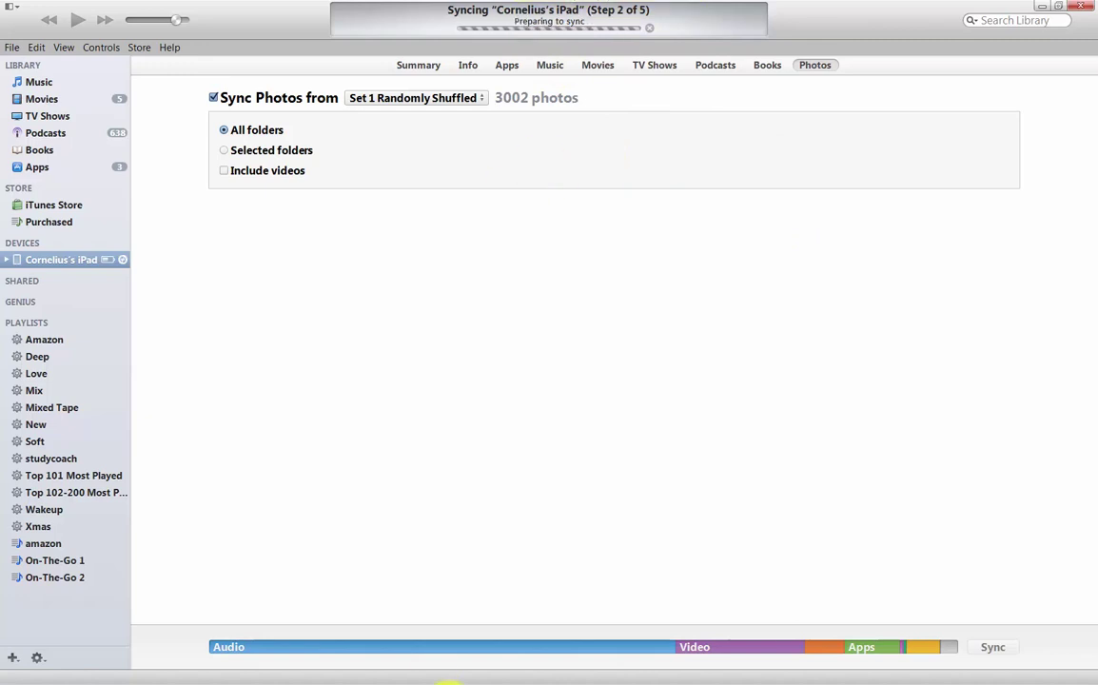
pyautogui.moveTo(431, 678)
pyautogui.click(217, 678)
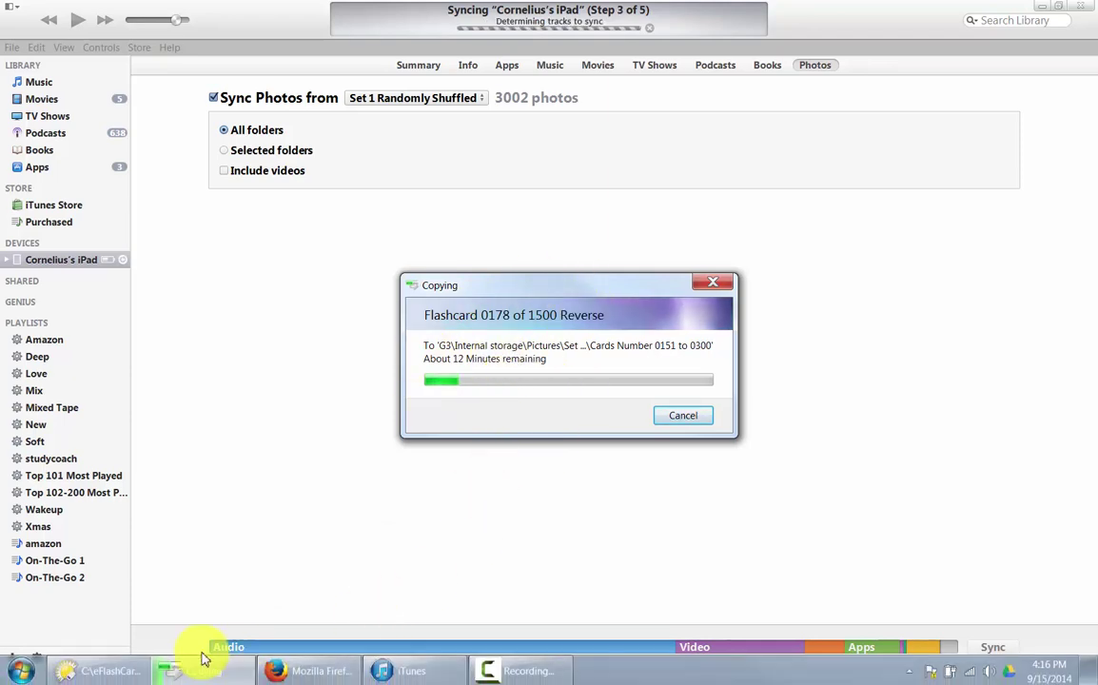
# Browse the phone's Pictures > Set 1 Randomly Shuffled > Cards Number 0000 to 0150, showing 302 PNGs.
pyautogui.click(112, 671)
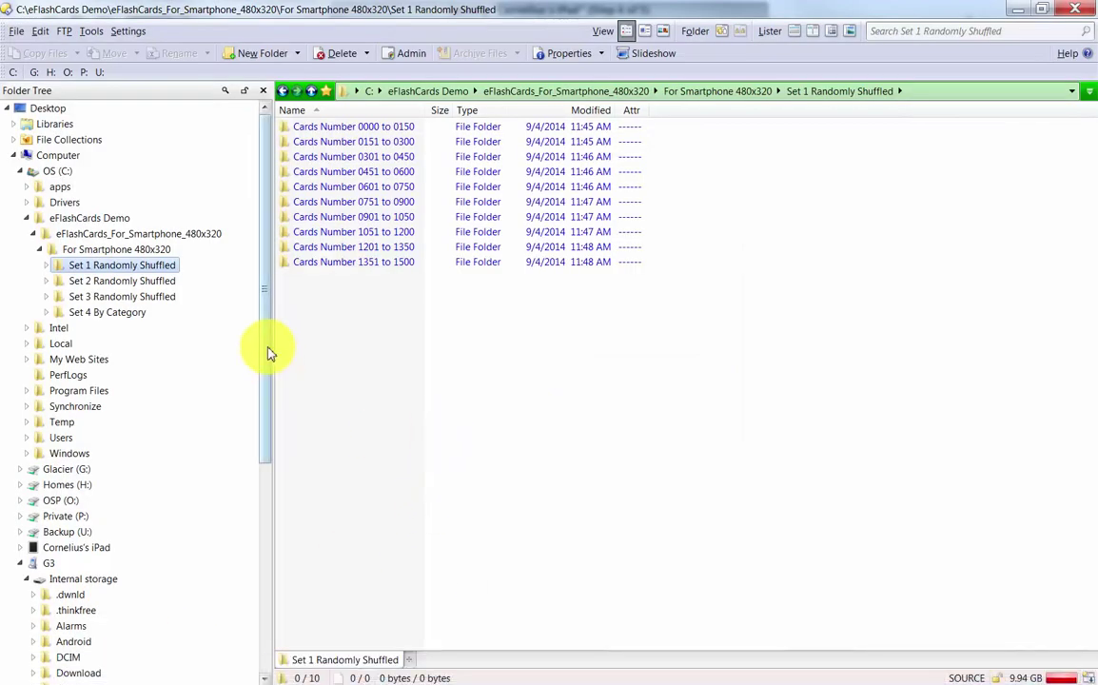
pyautogui.moveTo(269, 350); pyautogui.dragTo(277, 571)
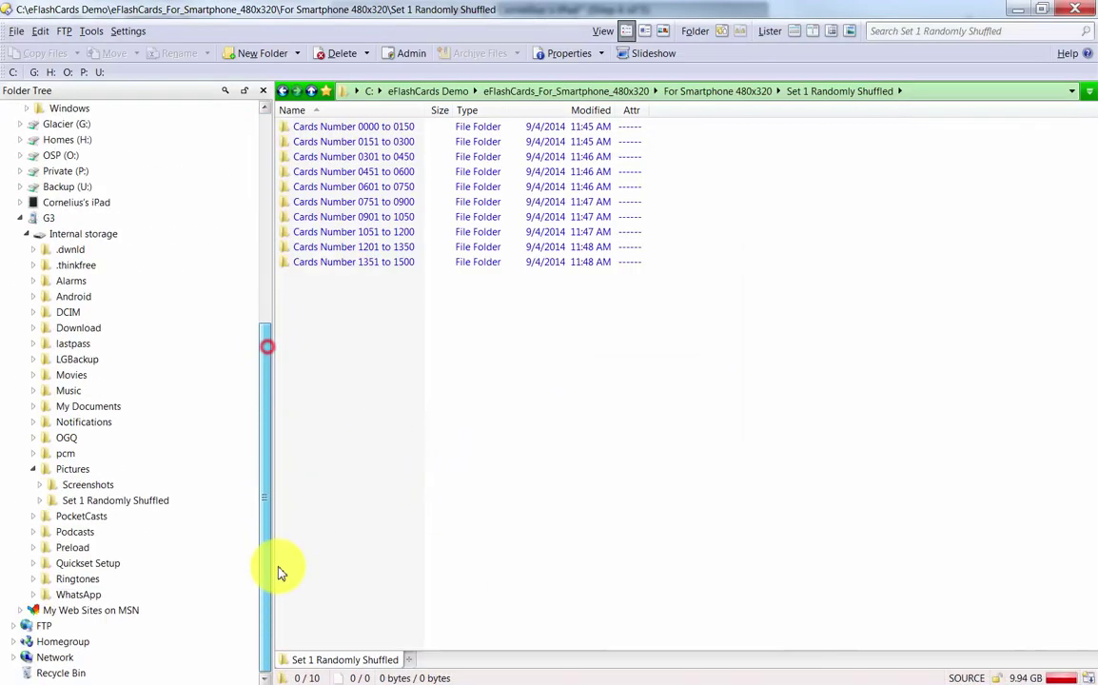
pyautogui.click(41, 502)
pyautogui.click(114, 503)
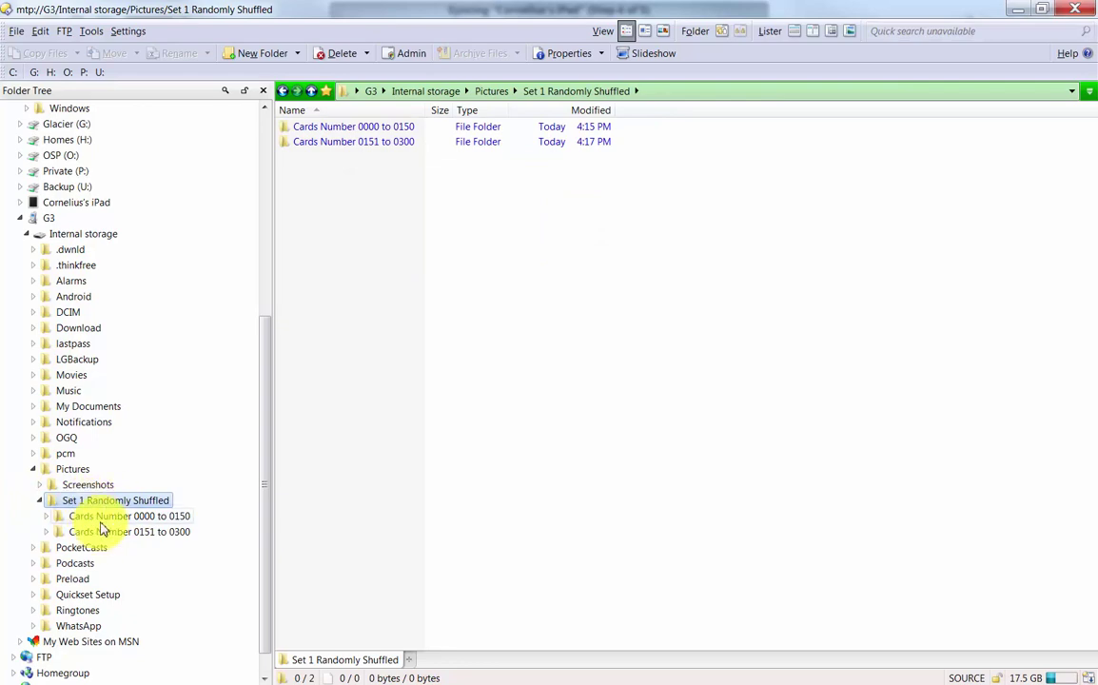
pyautogui.click(98, 516)
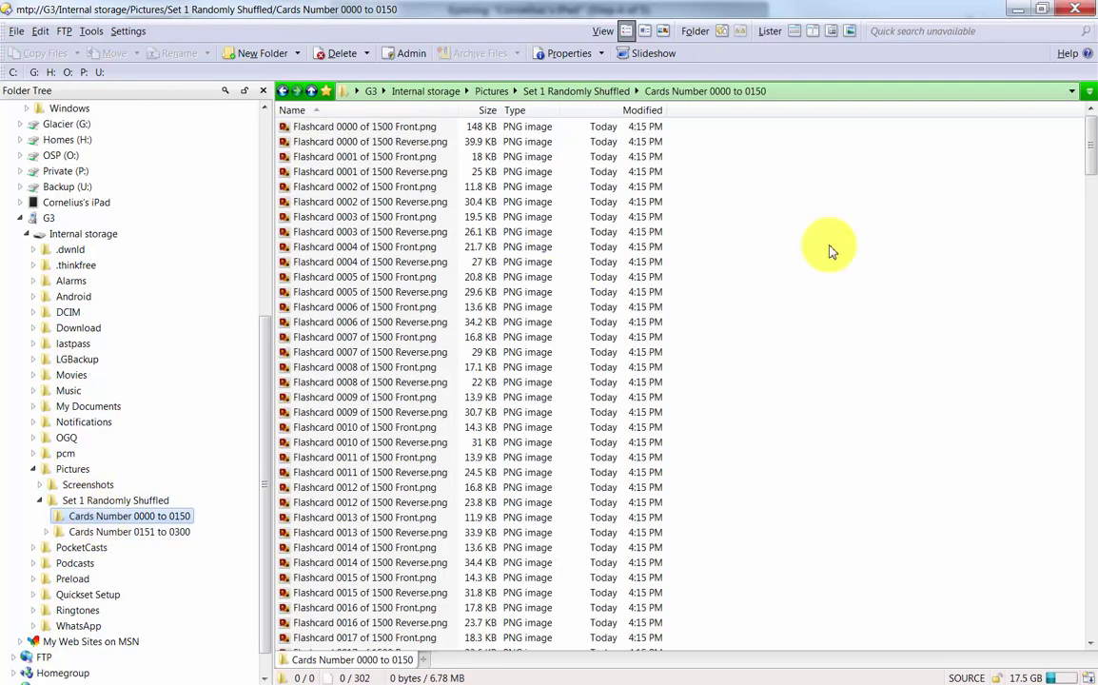
pyautogui.moveTo(1089, 152)
pyautogui.mouseDown()
pyautogui.moveTo(1089, 217)
pyautogui.moveTo(1090, 142)
pyautogui.mouseUp()
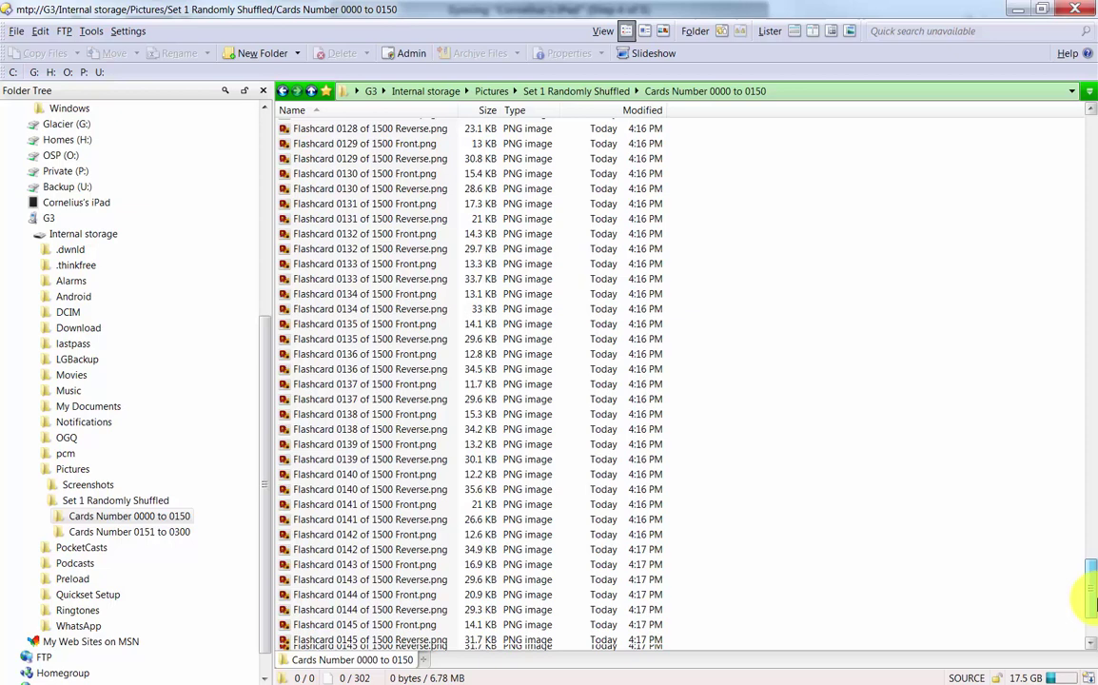
pyautogui.moveTo(1092, 600); pyautogui.dragTo(1086, 89)
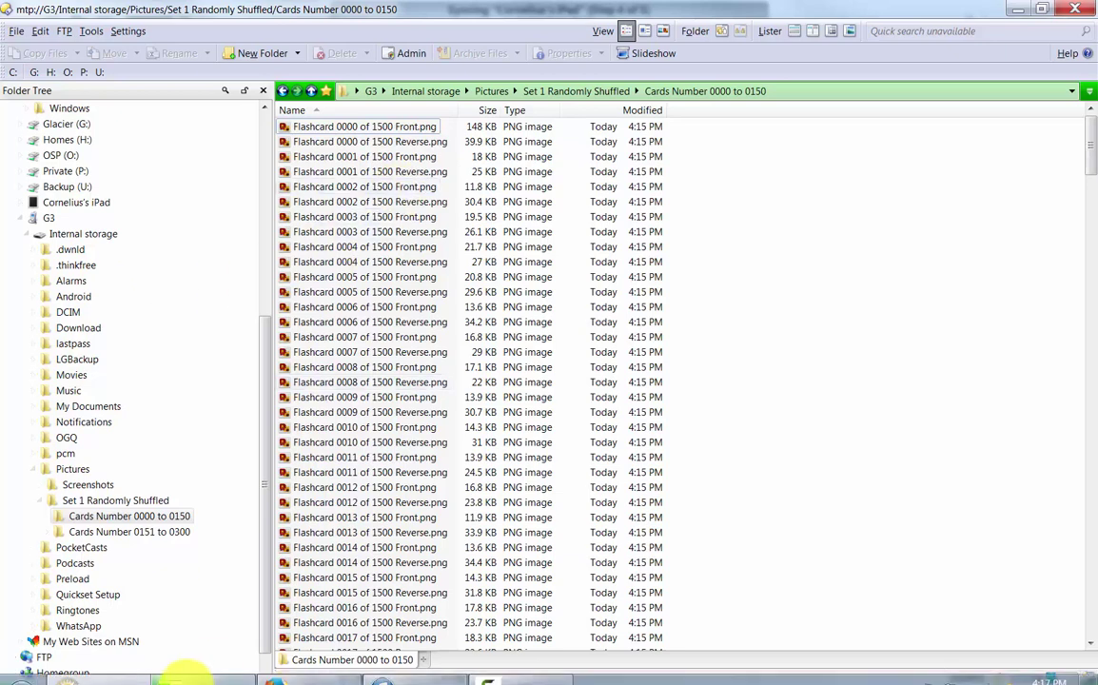
# Read the QuickPic instructions on the FlashCards for Your Phone page, then return to iTunes.
pyautogui.click(314, 671)
pyautogui.click(275, 12)
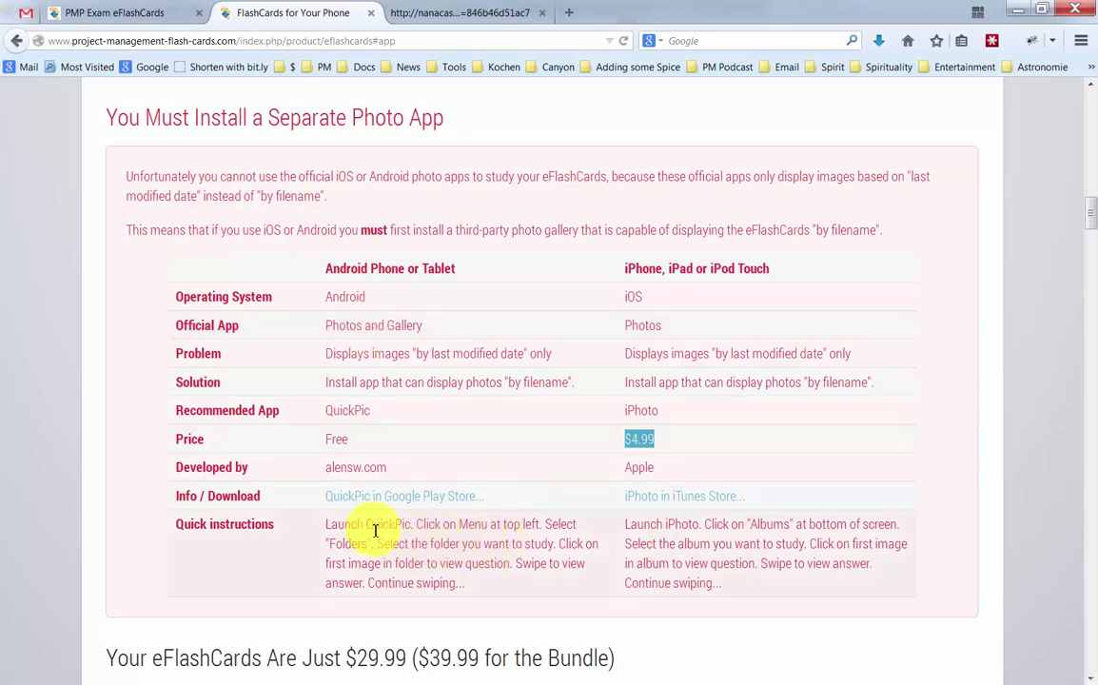
pyautogui.moveTo(335, 529); pyautogui.dragTo(471, 595)
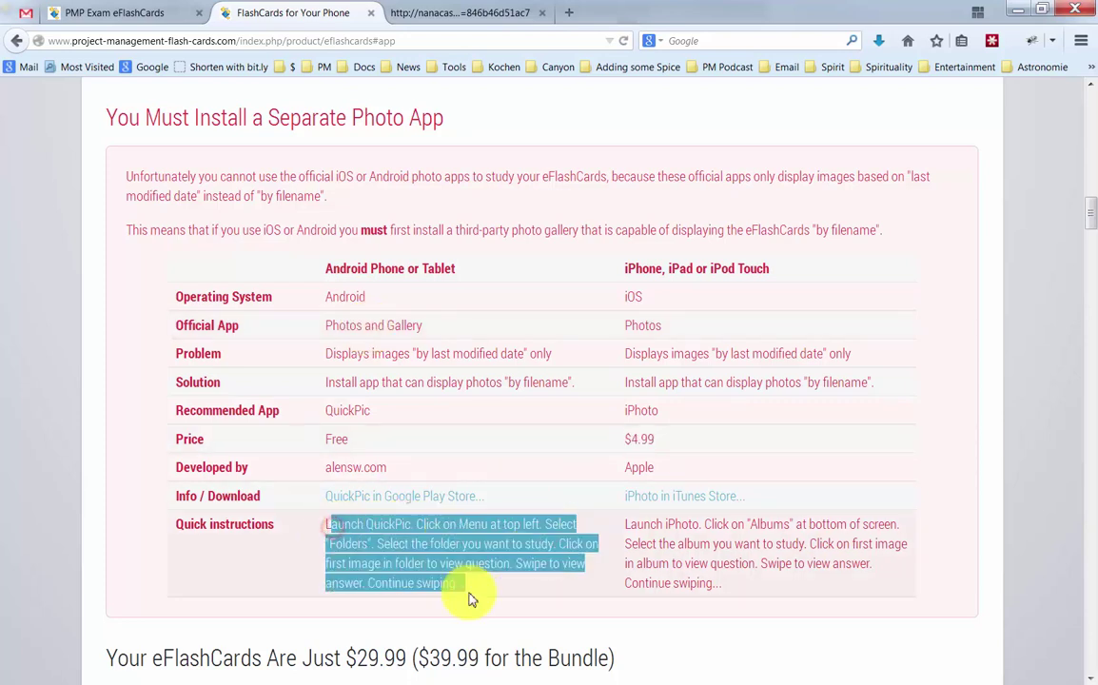
pyautogui.click(483, 532)
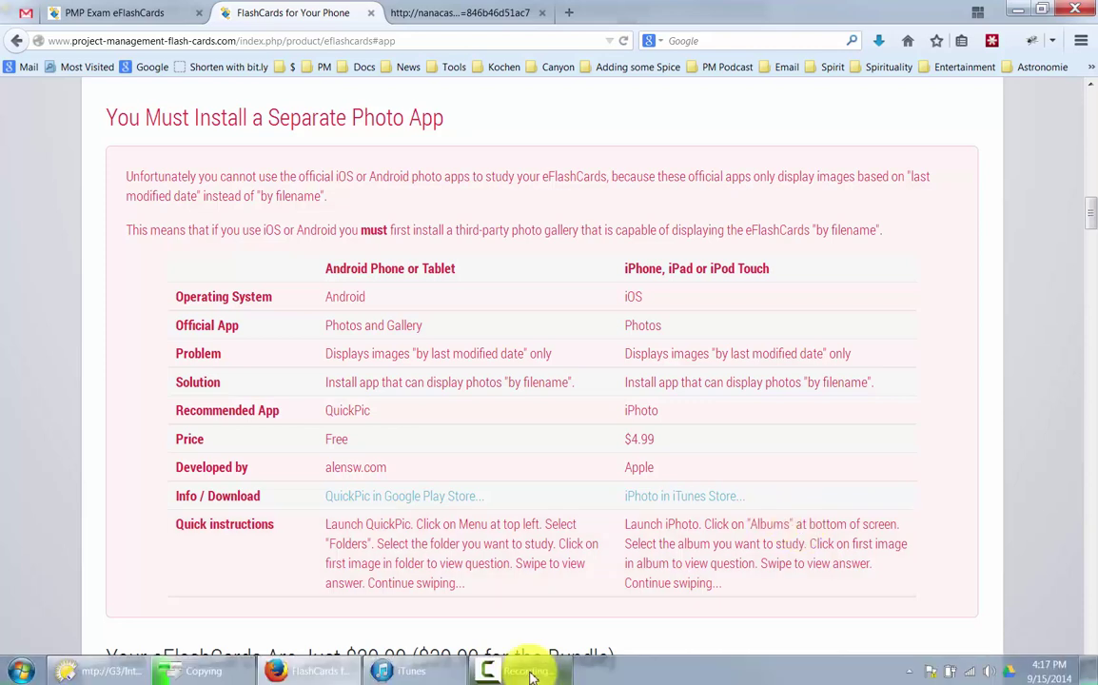
pyautogui.click(384, 672)
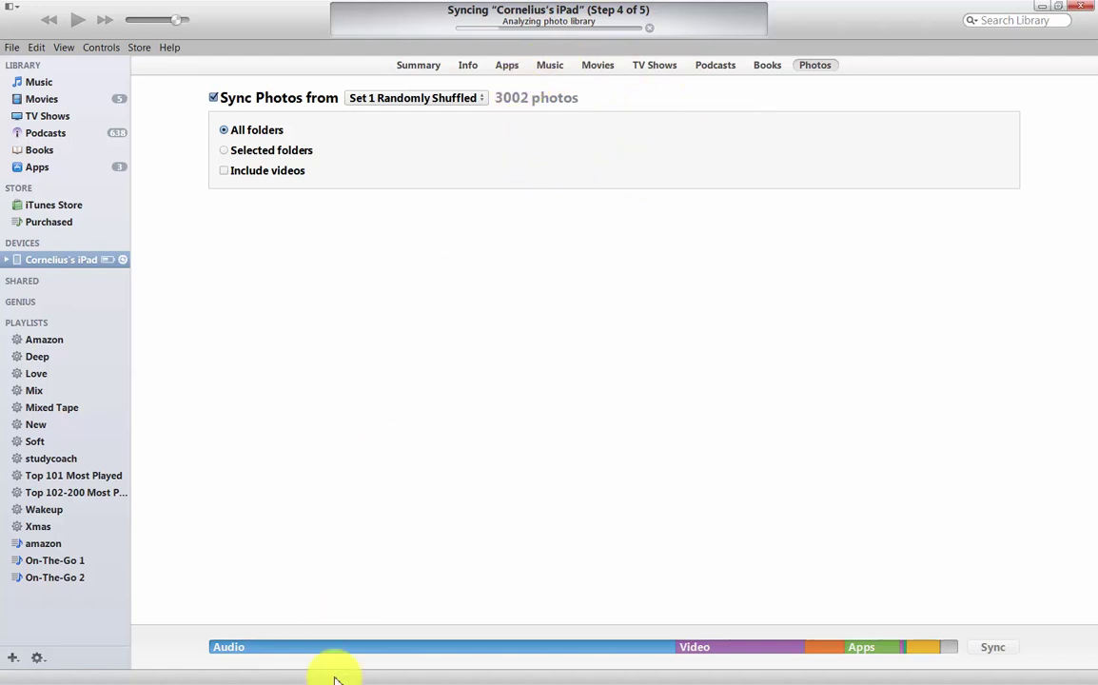
# Check the flashcard copy progress, then return to the FlashCards for Your Phone page in Firefox.
pyautogui.moveTo(324, 678)
pyautogui.click(176, 671)
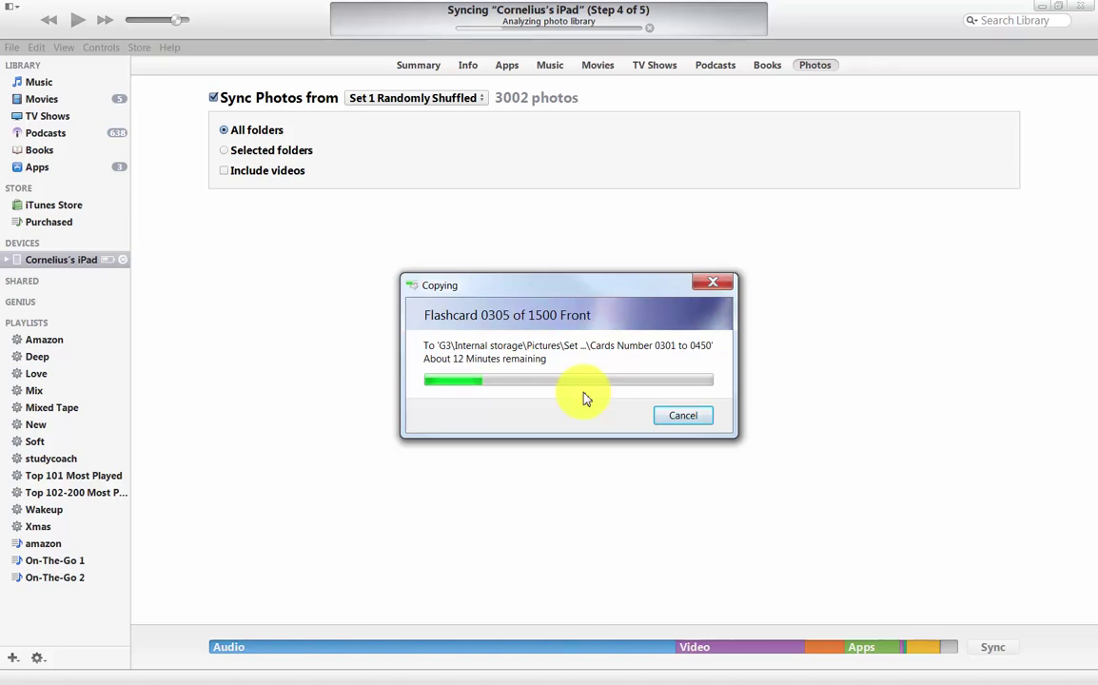
pyautogui.moveTo(220, 667)
pyautogui.click(311, 671)
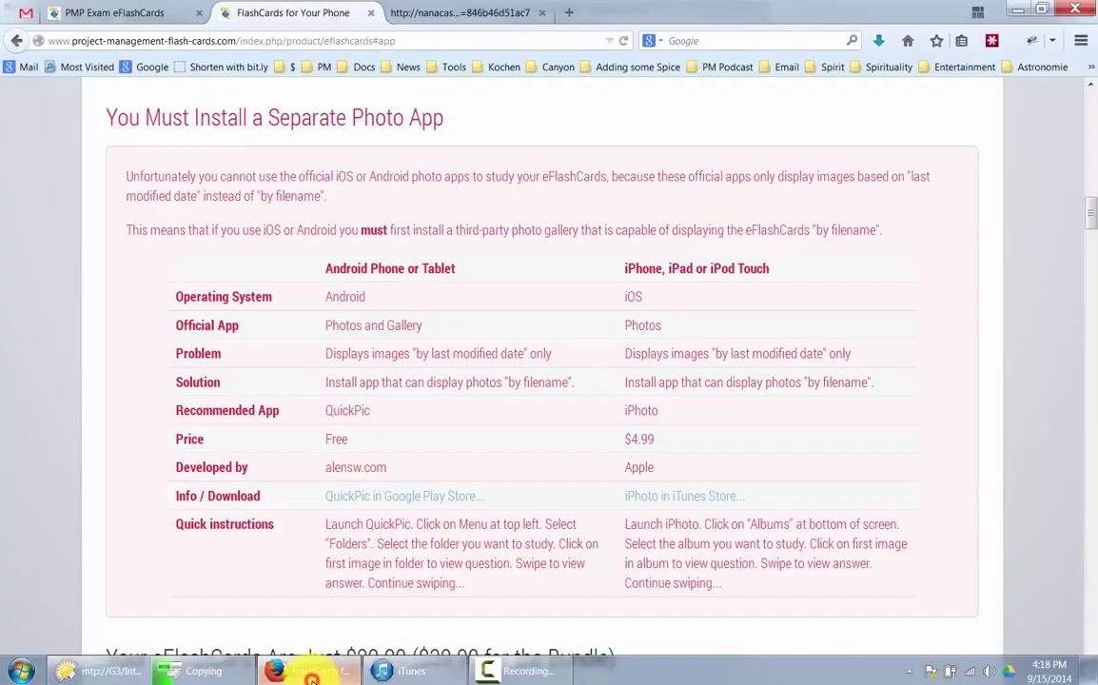
pyautogui.click(103, 671)
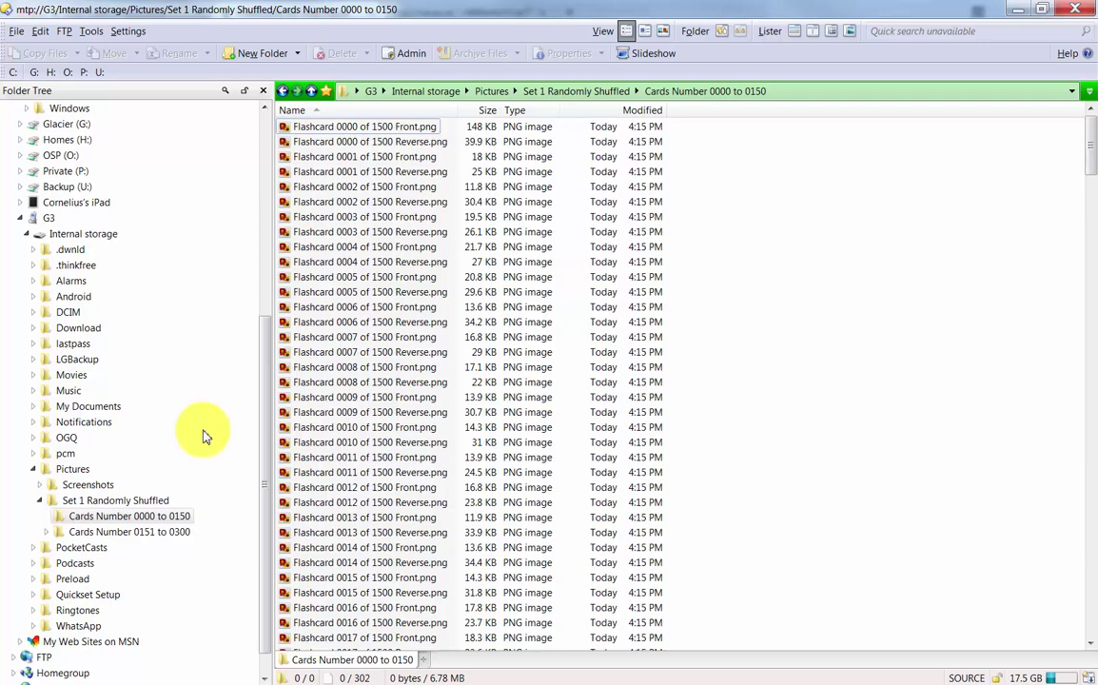
# Bring Firefox forward on the PMP Exam eFlashCards tab showing the PM Flashcards home page.
pyautogui.click(919, 10)
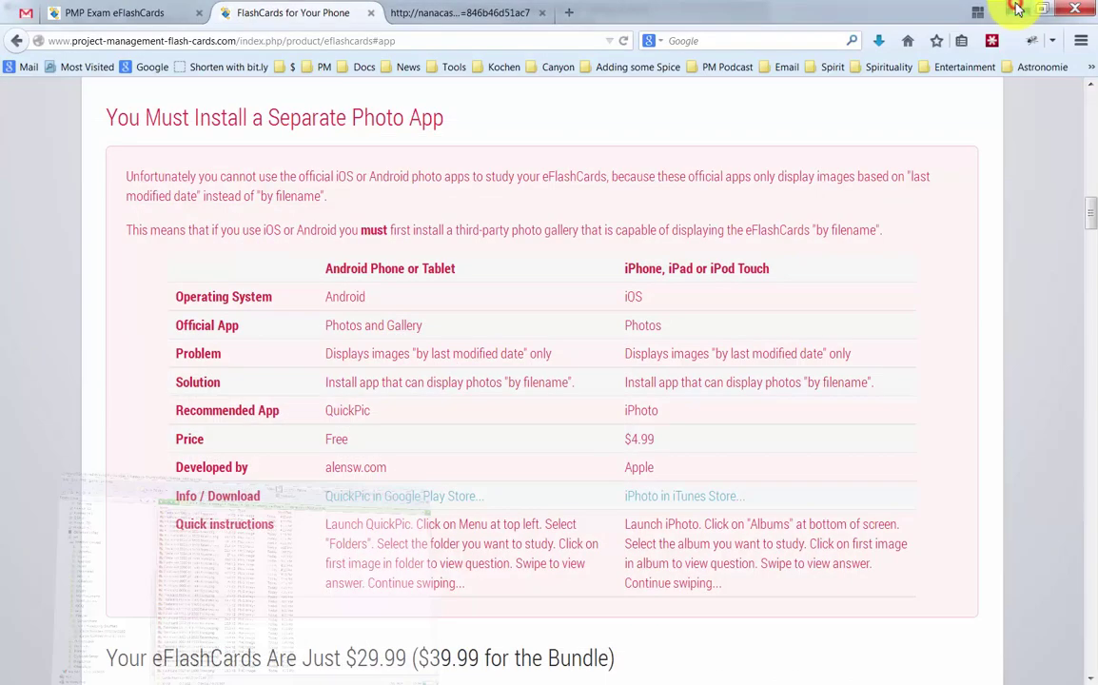
pyautogui.click(109, 12)
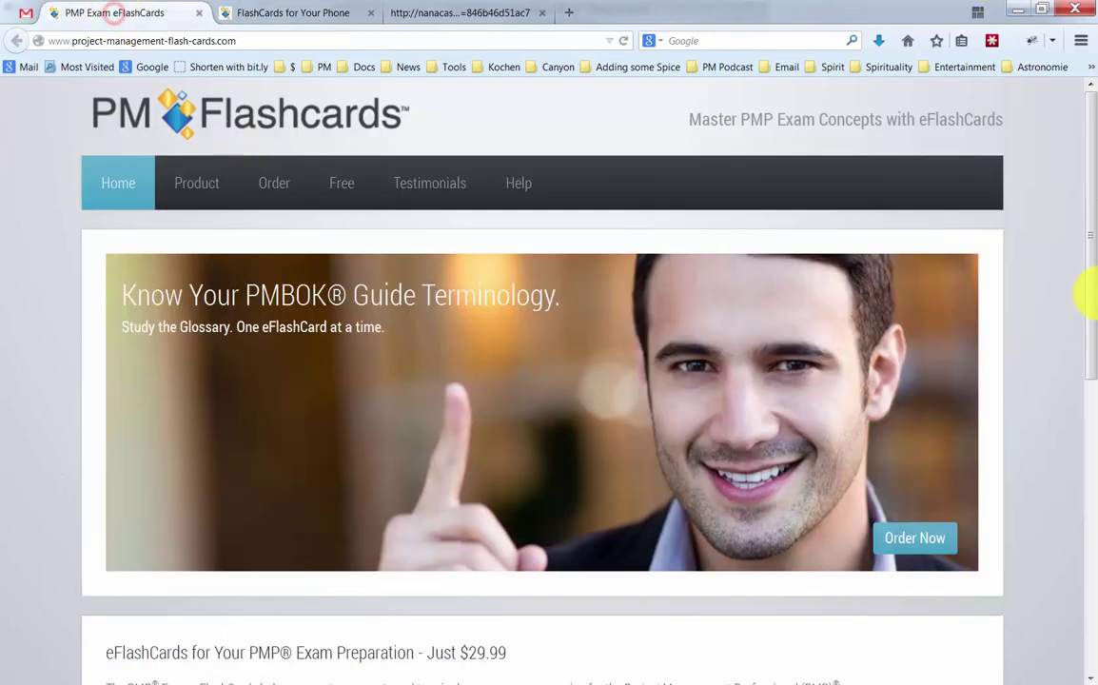